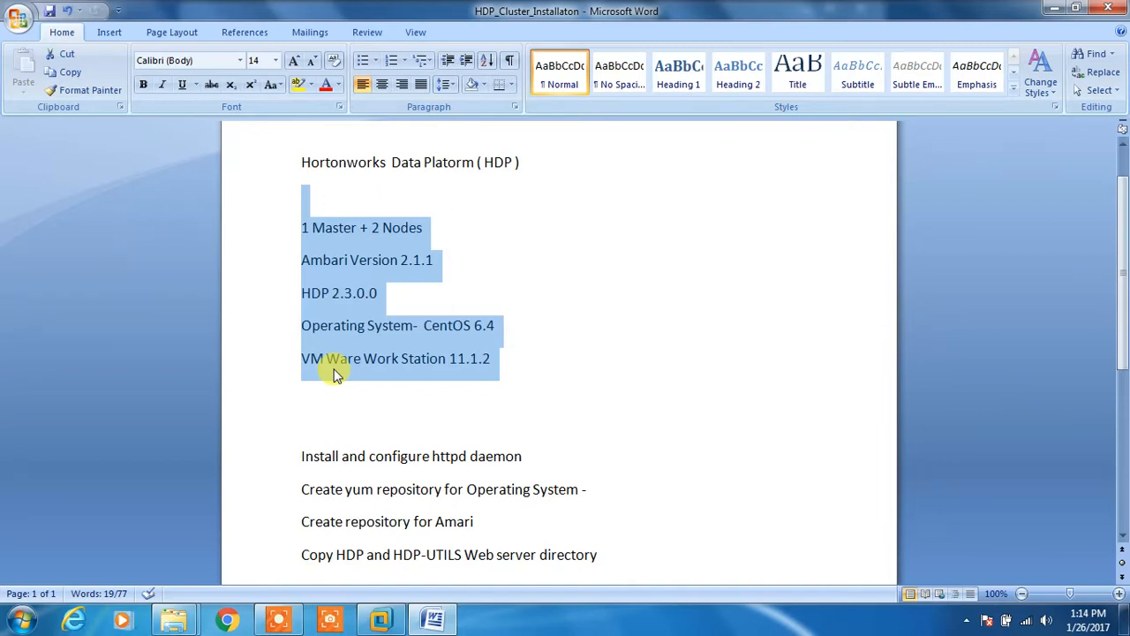
Step: Note the VMware Workstation 11.1.2 version line, close the About dialog, and launch the New Virtual Machine Wizard
click(495, 358)
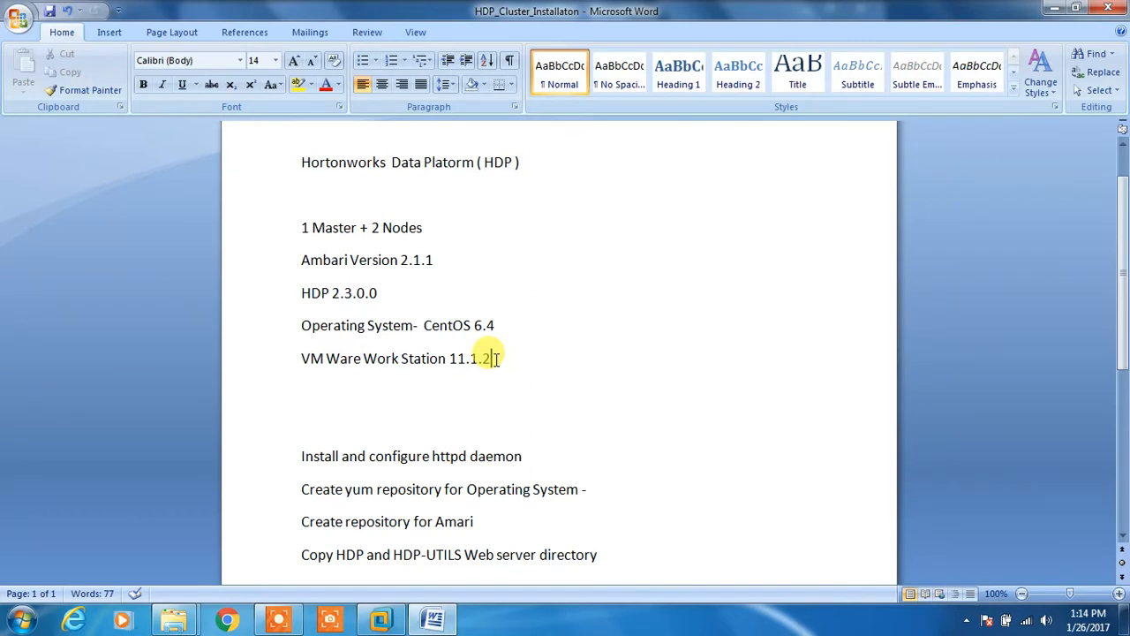
click(497, 357)
drag(495, 354, 306, 369)
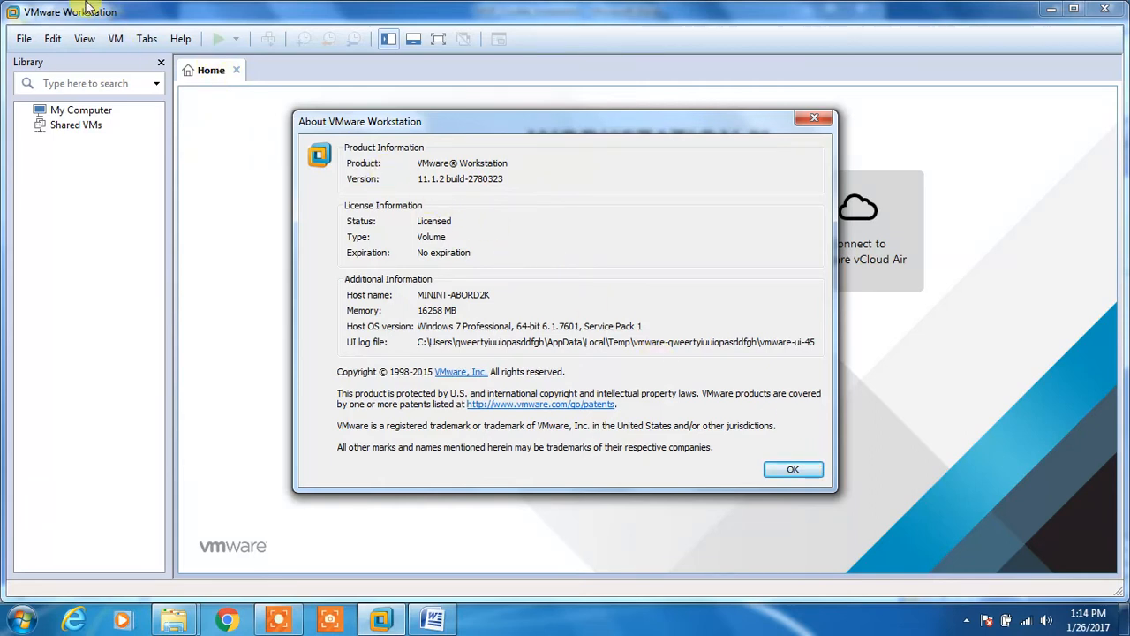
click(798, 475)
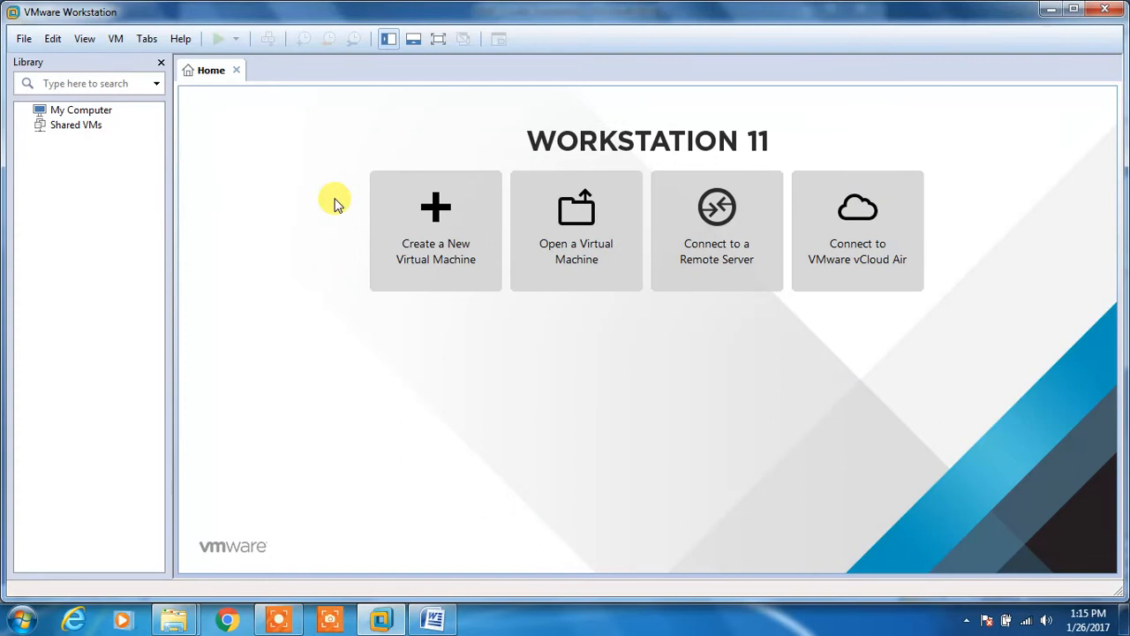
click(448, 212)
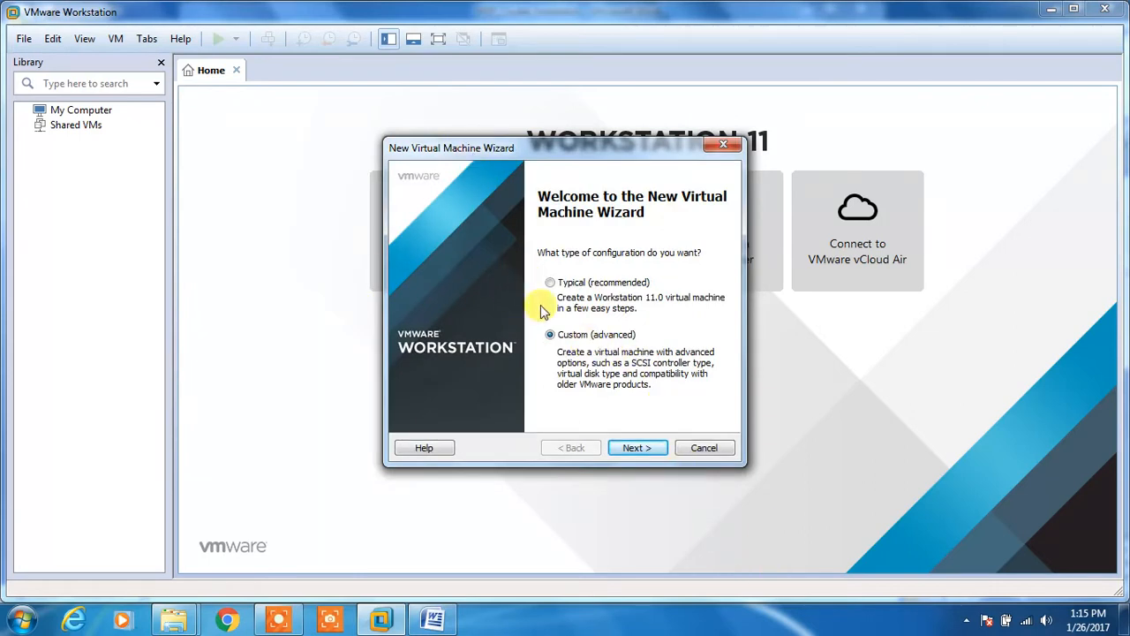
Step: Keep Custom setup and Workstation 11.0 compatibility, using CentOS-6.4-x86_64-bin-DVD1.iso as the installer disc
click(658, 451)
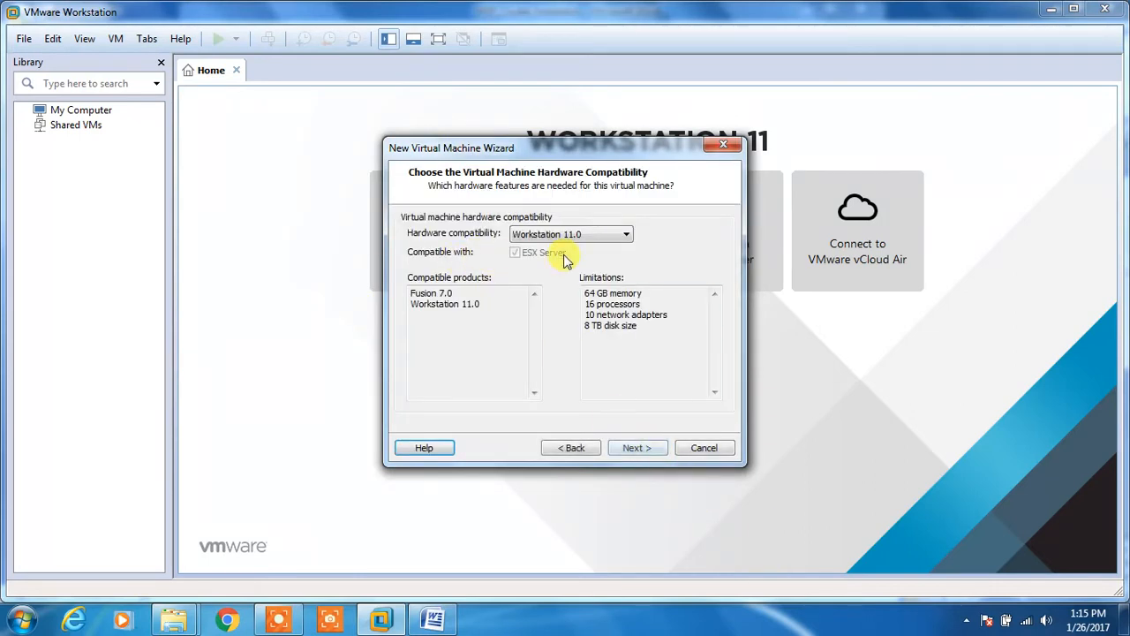
click(643, 450)
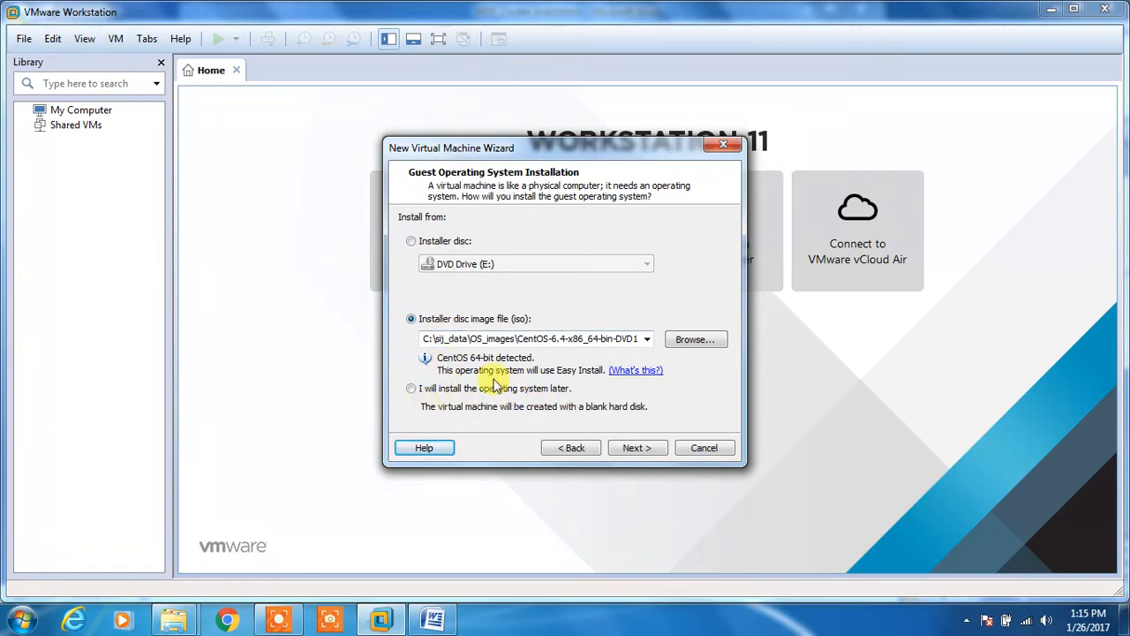
click(582, 338)
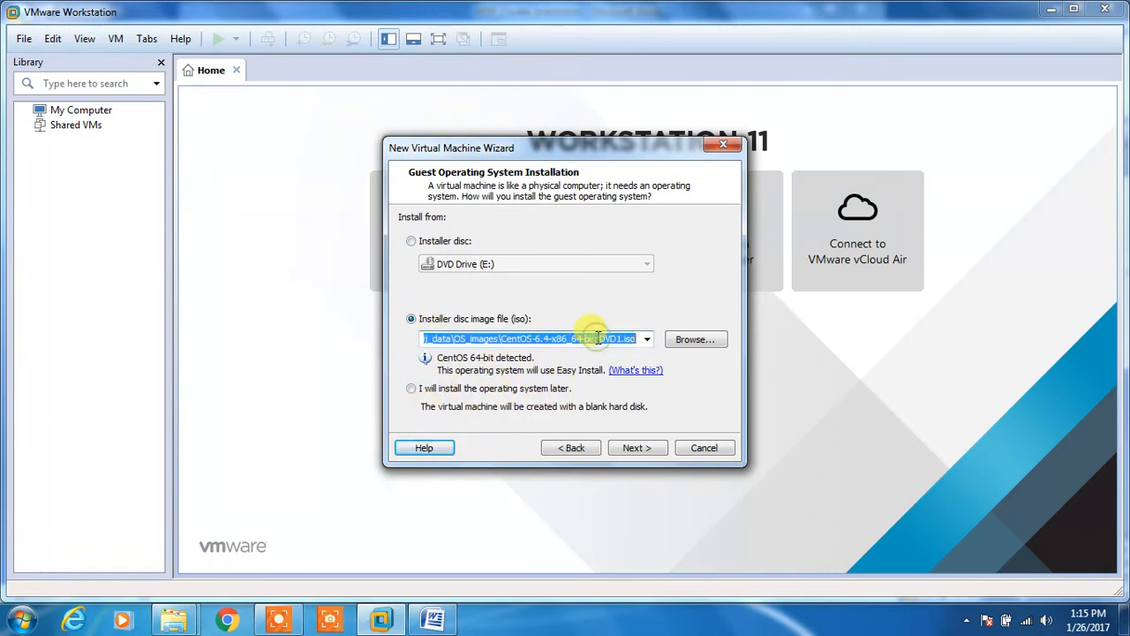
key(End)
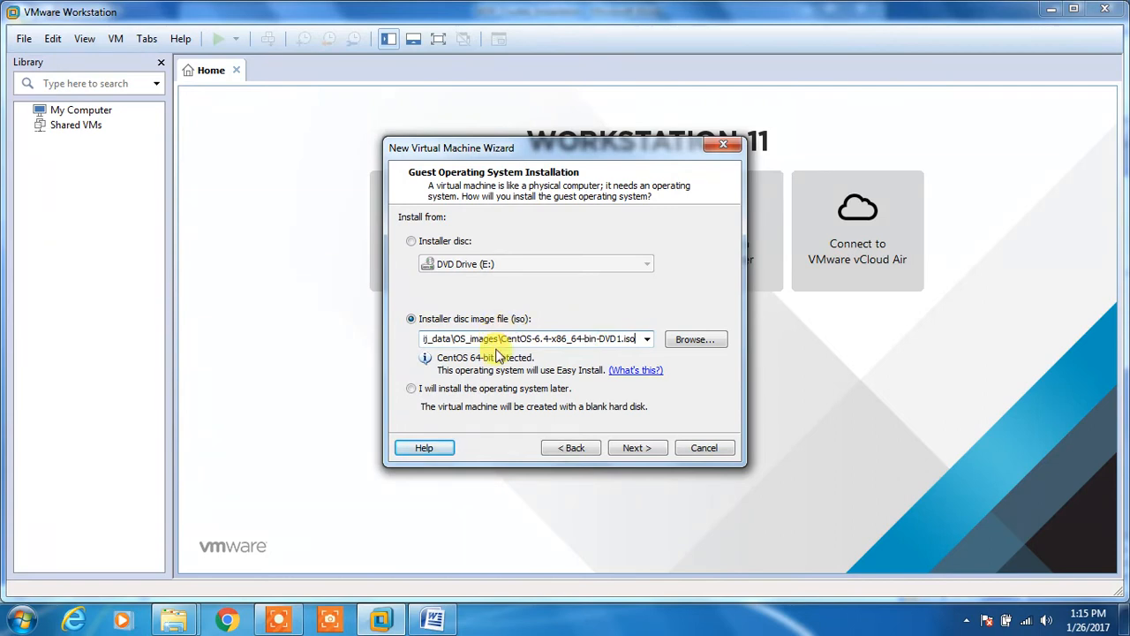
drag(500, 340, 636, 342)
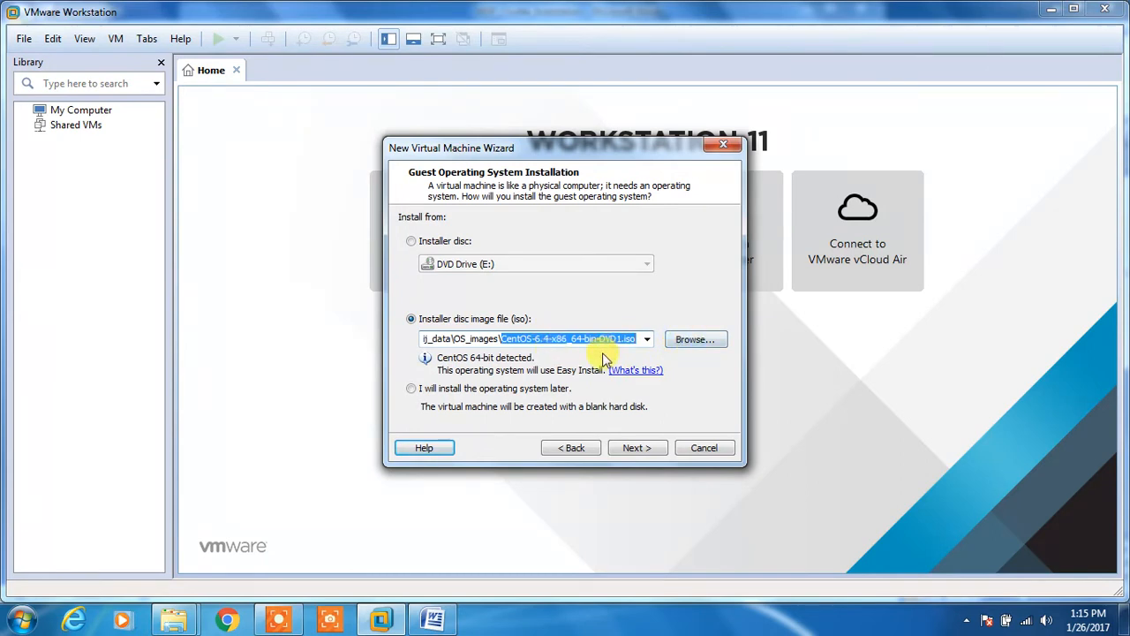
click(635, 450)
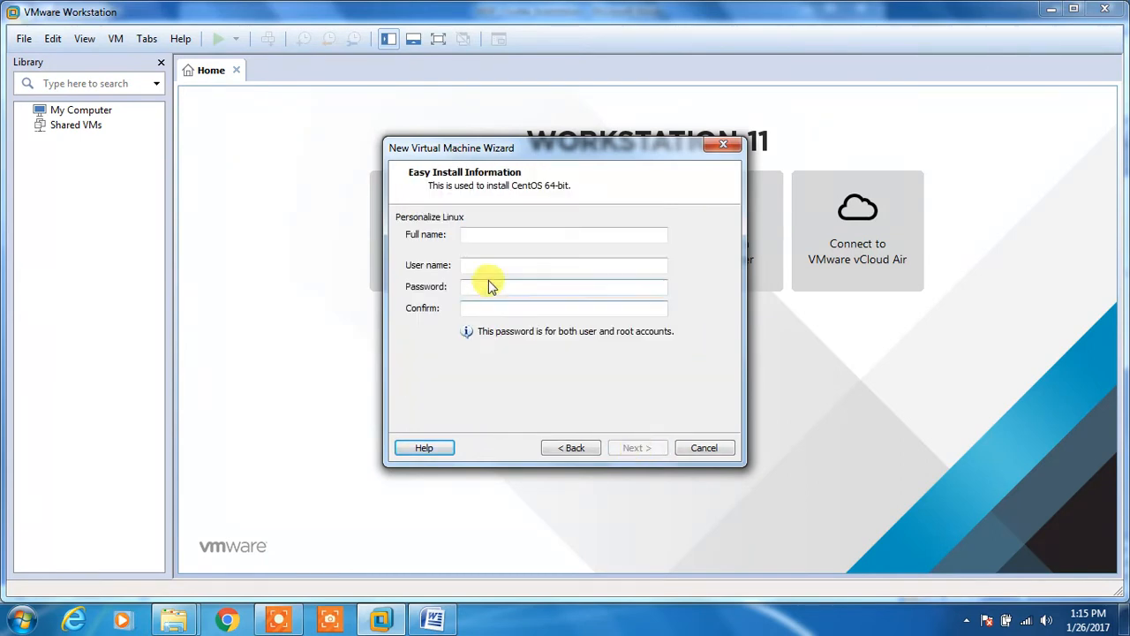
Step: Enter the Linux user's full name and user name, removing a doubled letter from the user name
text(sijeesh)
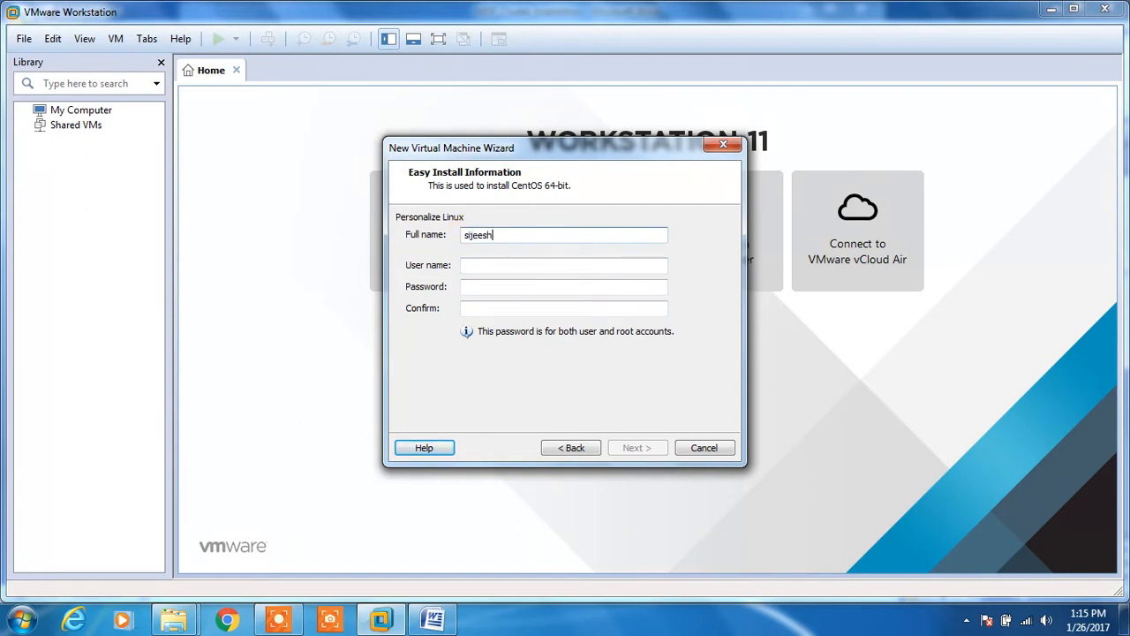
key(Tab)
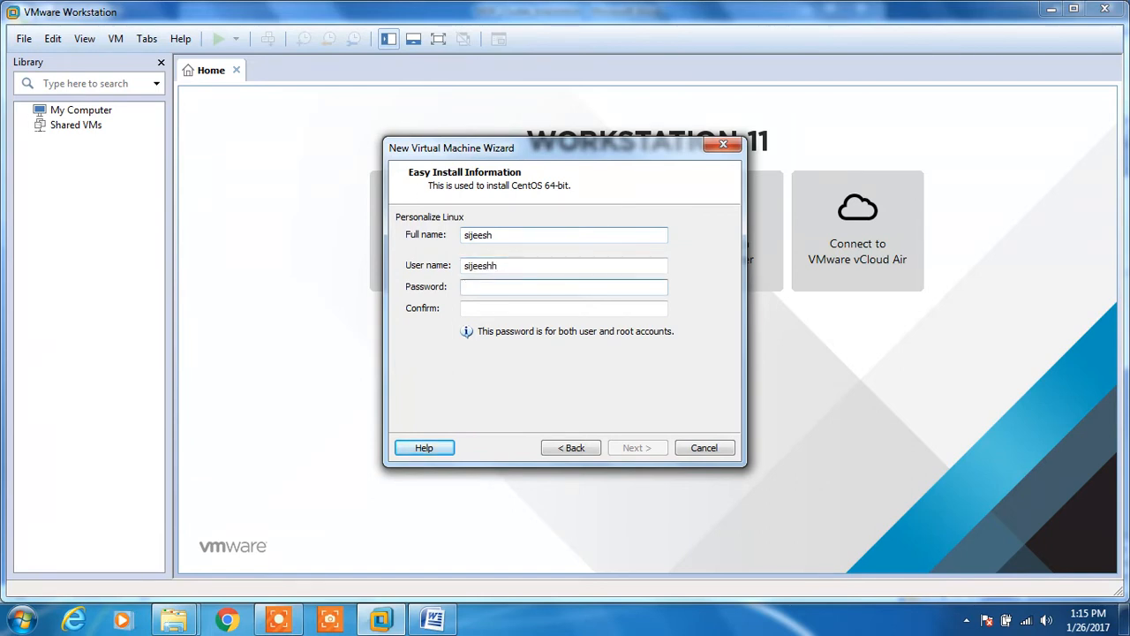
click(532, 269)
key(BackSpace)
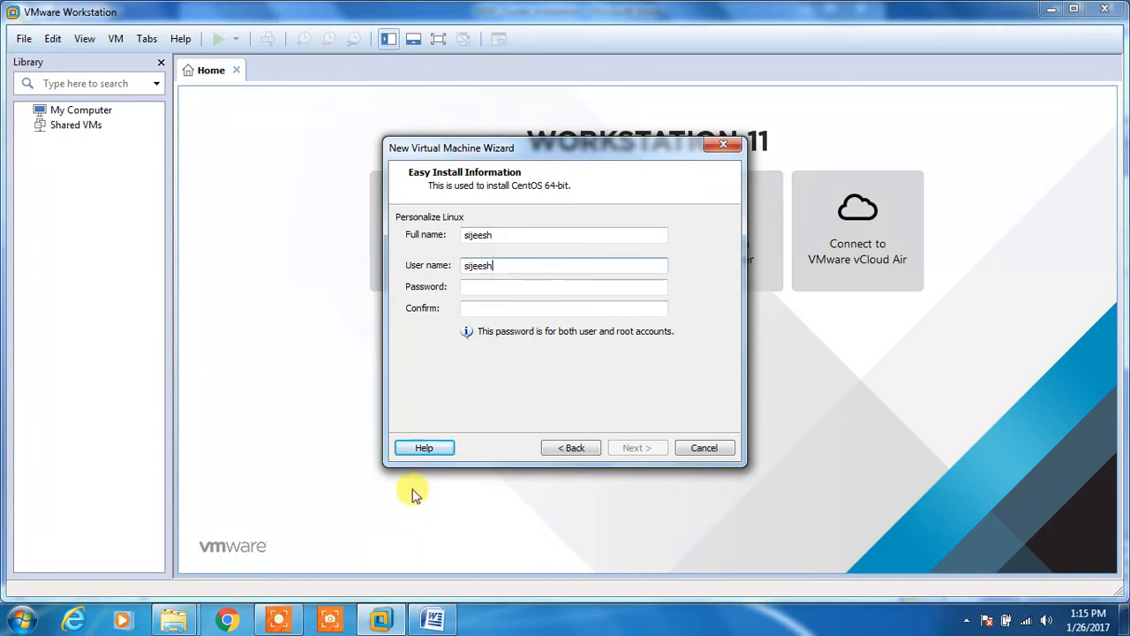
click(480, 288)
Step: Enter the account password and its confirmation, retyping it so both entries match
text(s)
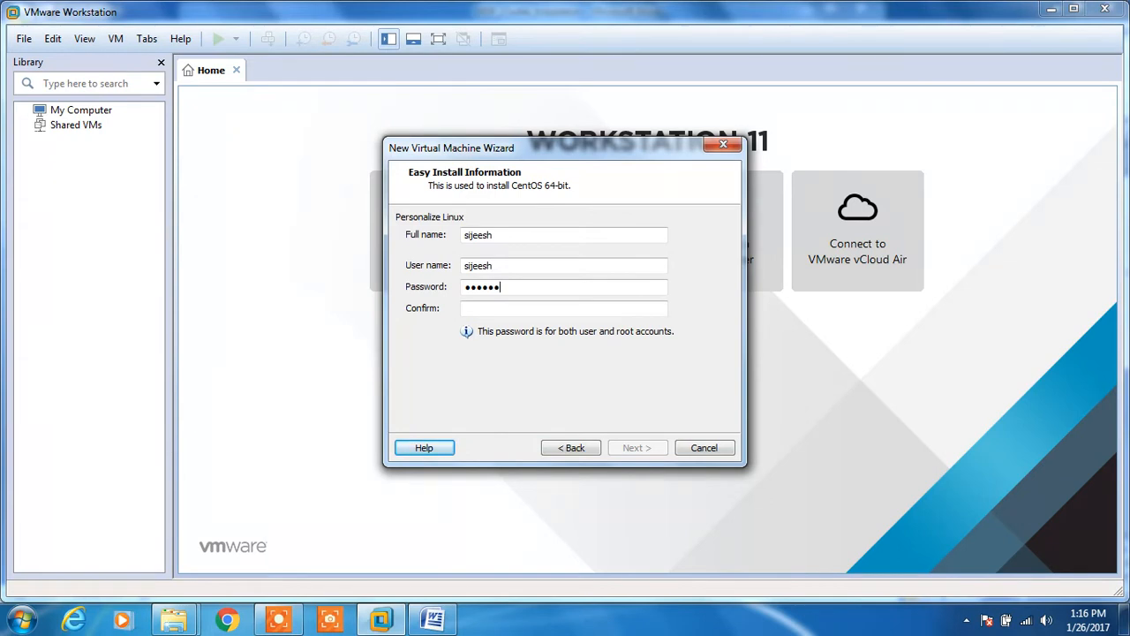
key(Tab)
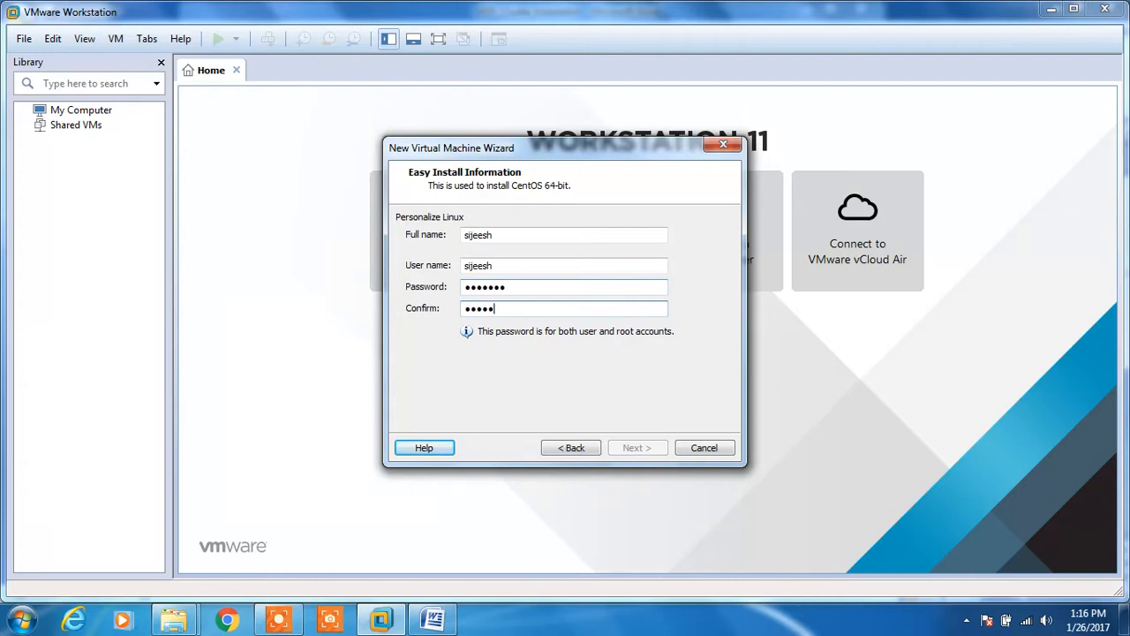
text(●●●●●●●●)
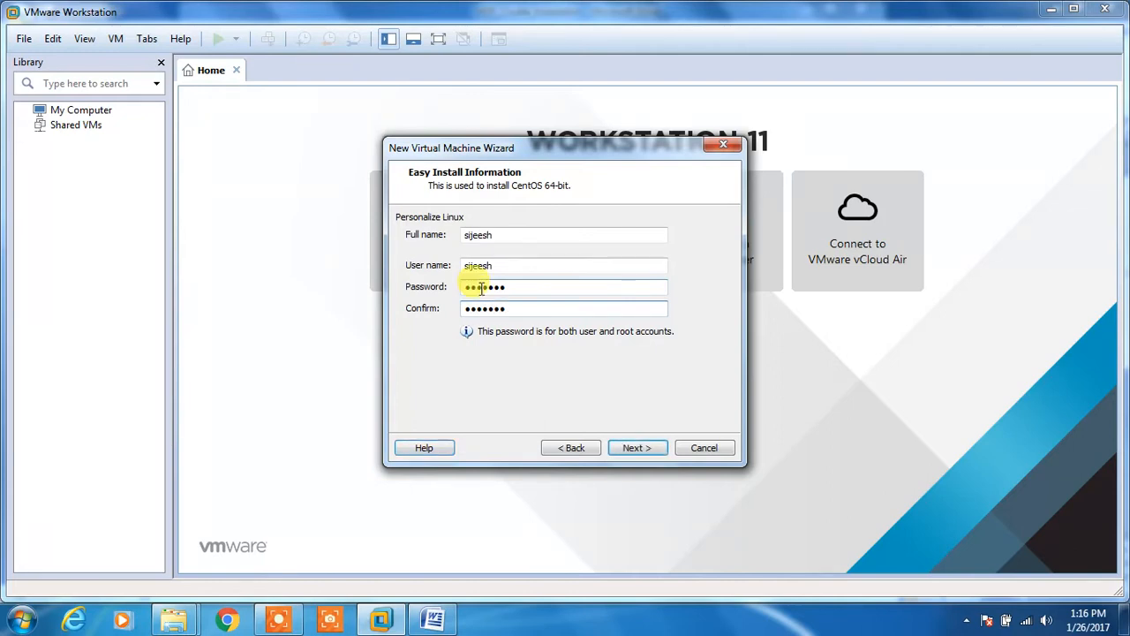
click(530, 289)
key(BackSpace)
key(BackSpace)
key(BackSpace)
key(BackSpace)
key(BackSpace)
key(BackSpace)
key(BackSpace)
text(●●●●●●●●)
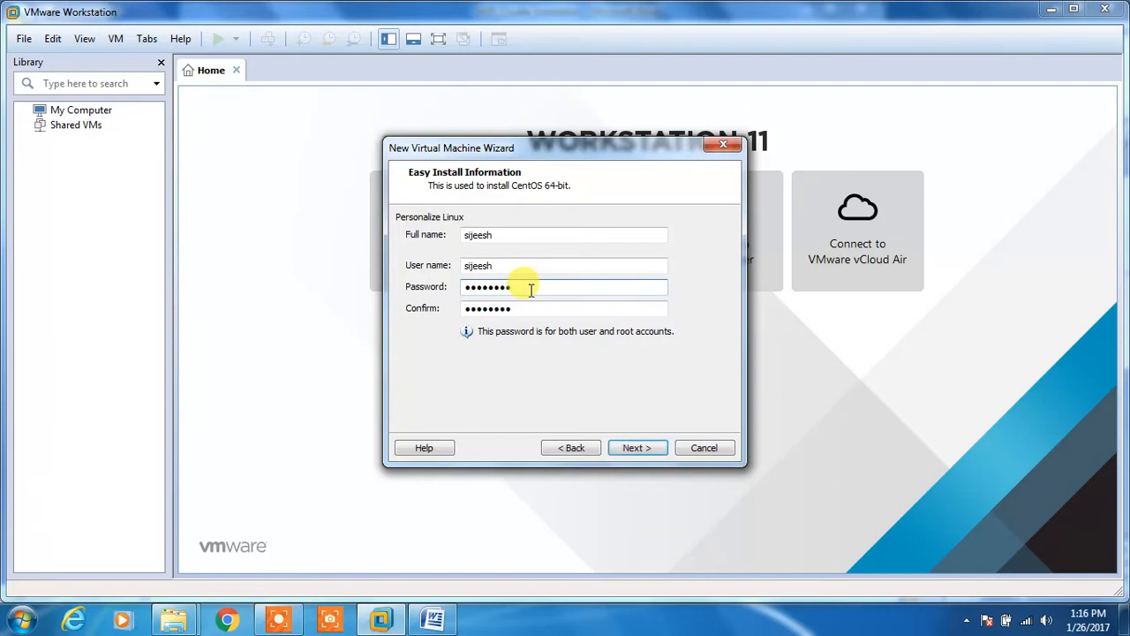
click(637, 448)
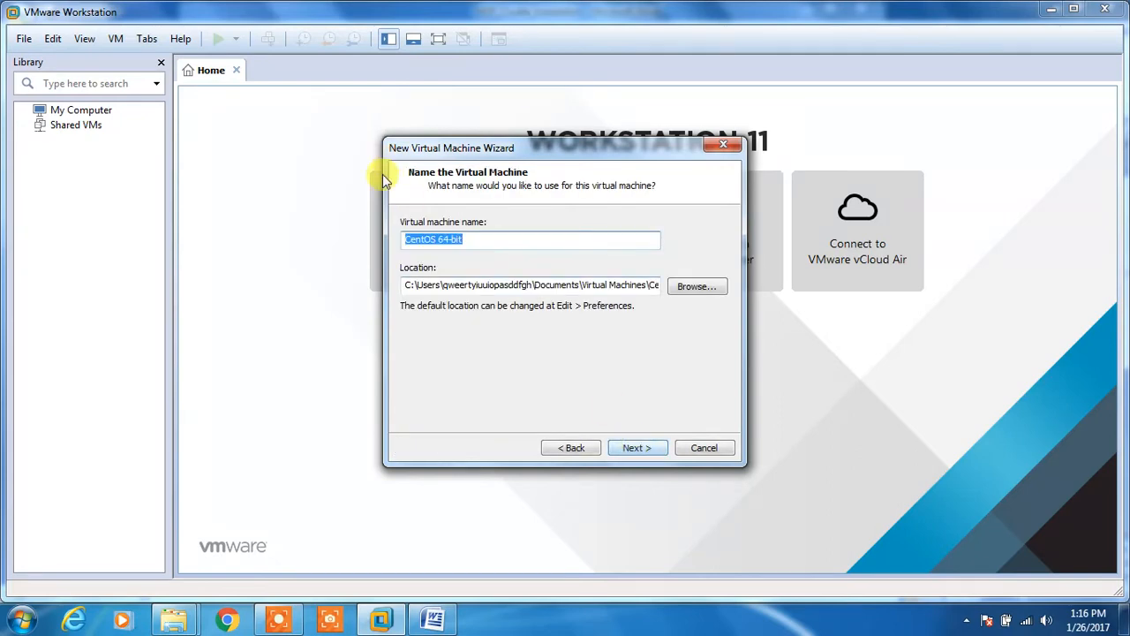
Step: Name the virtual machine master and browse to the OSDisk (C:) drive for storage
drag(660, 239, 389, 246)
text(master)
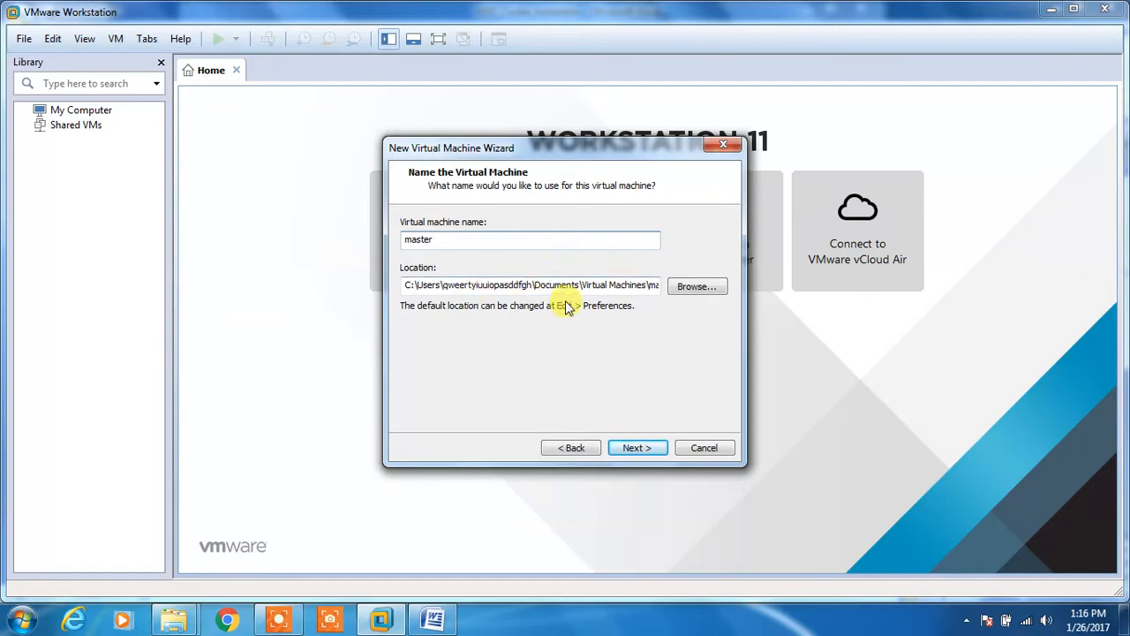
click(699, 288)
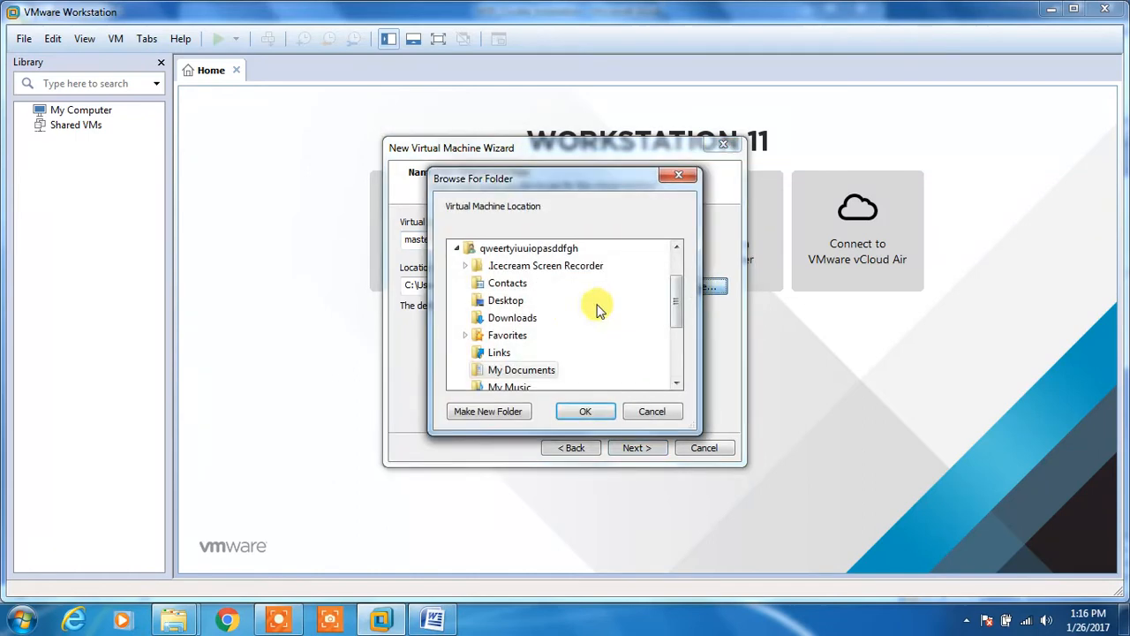
drag(675, 320, 676, 379)
click(494, 355)
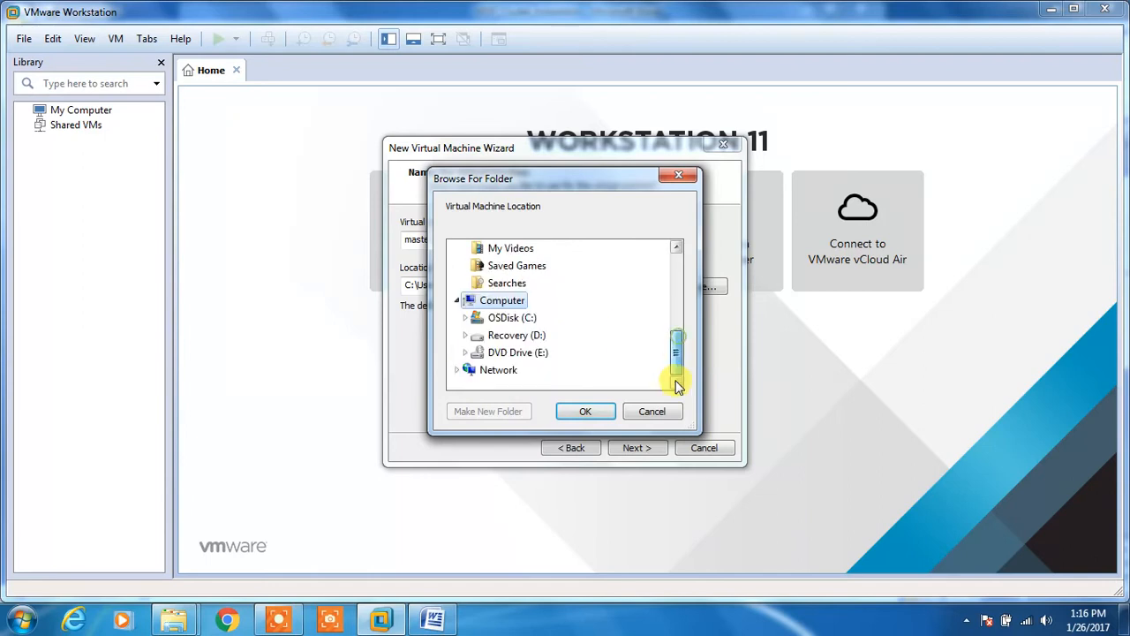
click(500, 324)
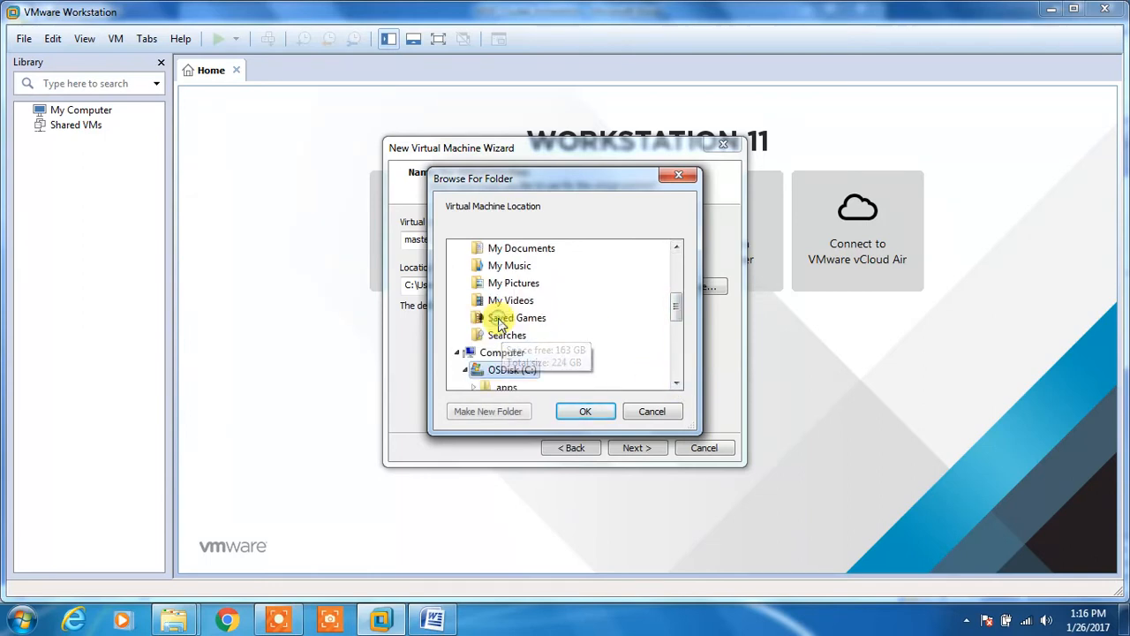
Step: Choose C:\sij_data\VMs\HDP_Cluster as the folder and append \master to the location
mouse_move(674, 328)
mouse_down()
mouse_move(670, 356)
mouse_move(676, 345)
mouse_up()
click(512, 335)
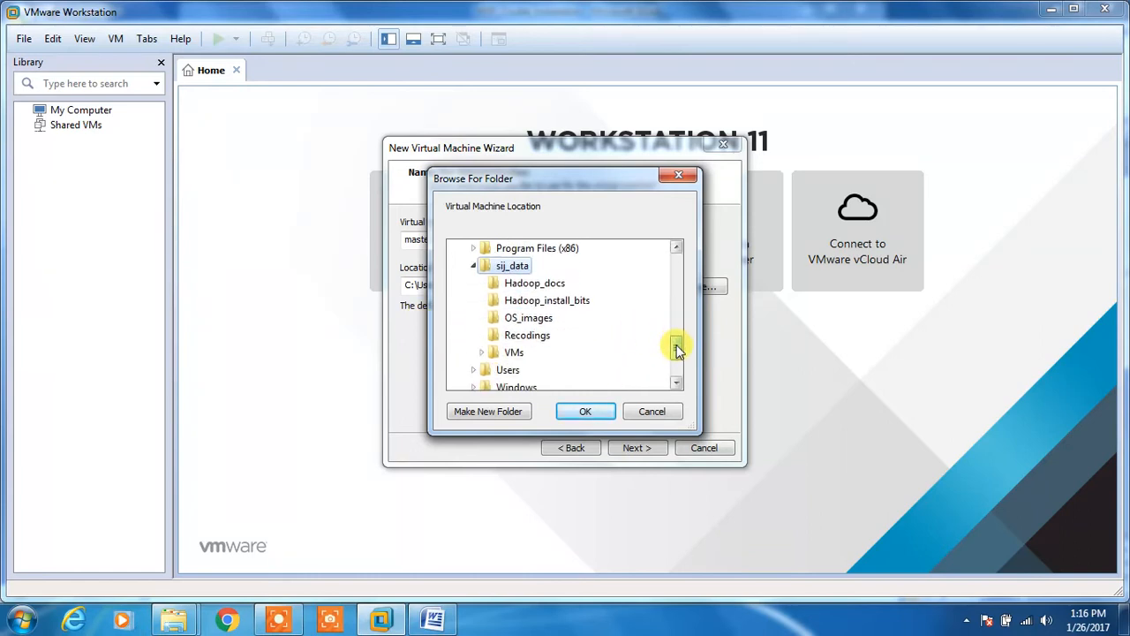
click(512, 352)
click(536, 388)
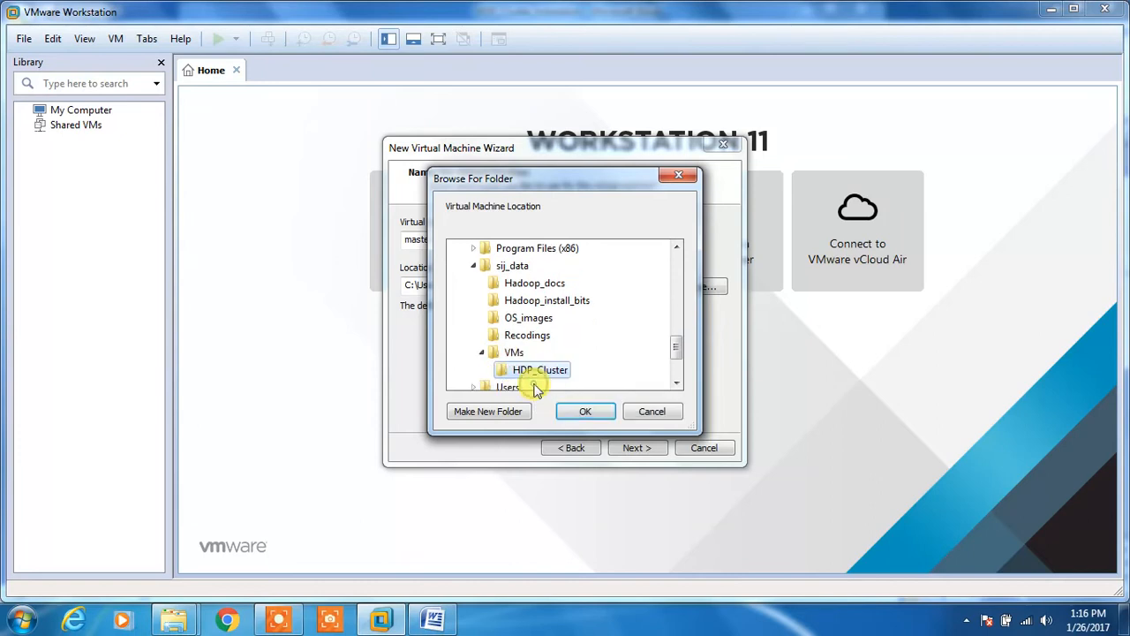
click(583, 412)
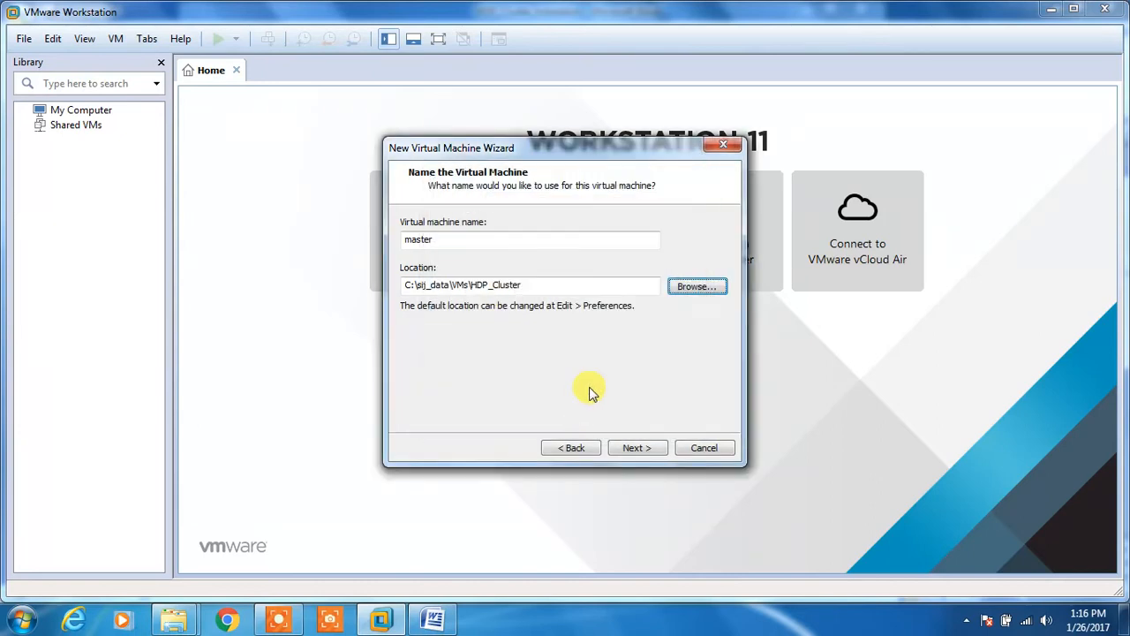
click(528, 284)
text(\master)
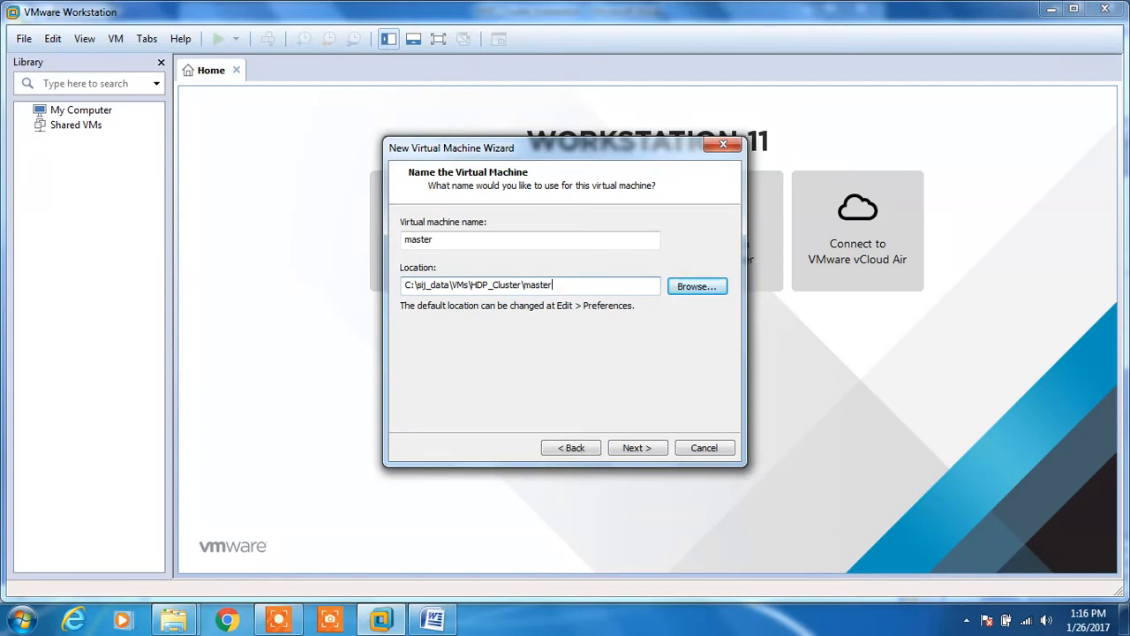
click(653, 452)
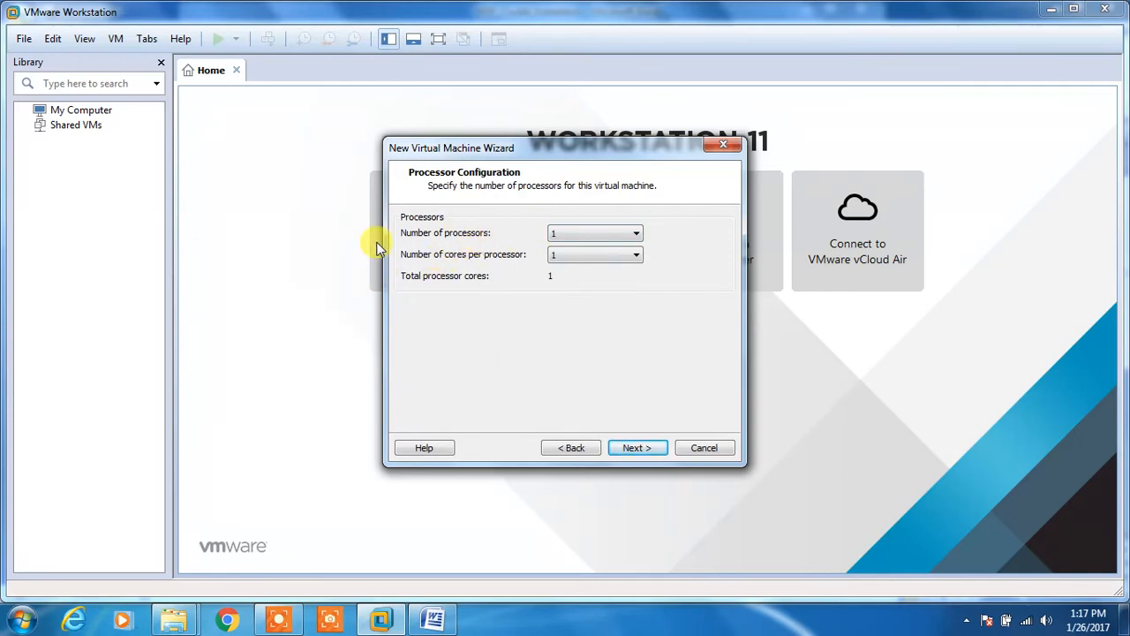
Step: Keep 1 processor with 1 core and raise the VM's memory to 4096 MB
click(632, 447)
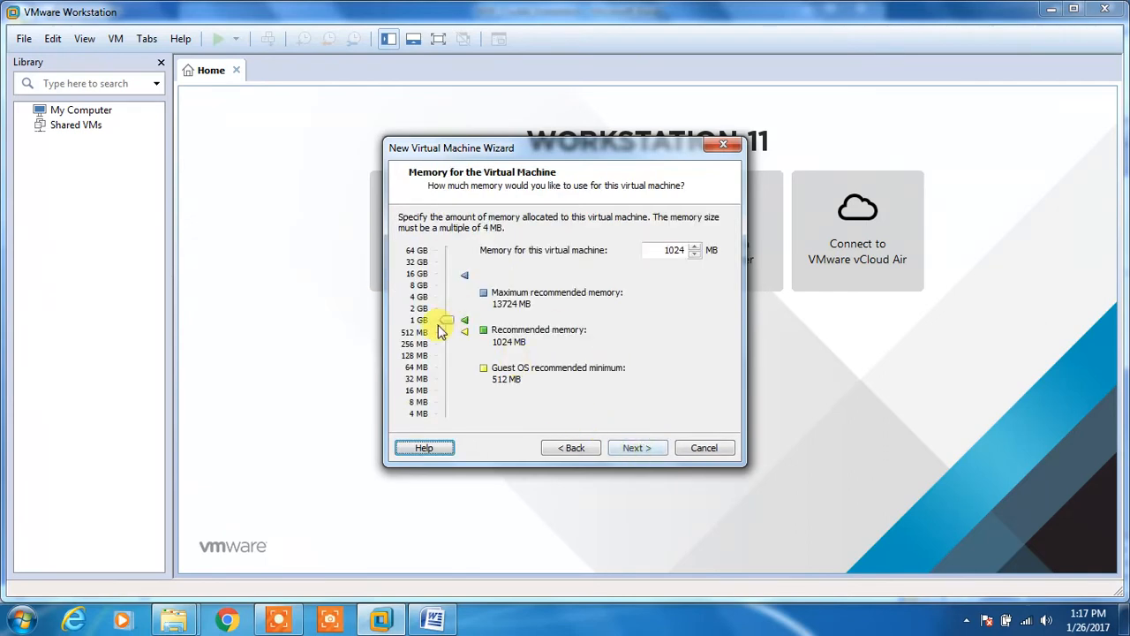
drag(446, 320, 442, 297)
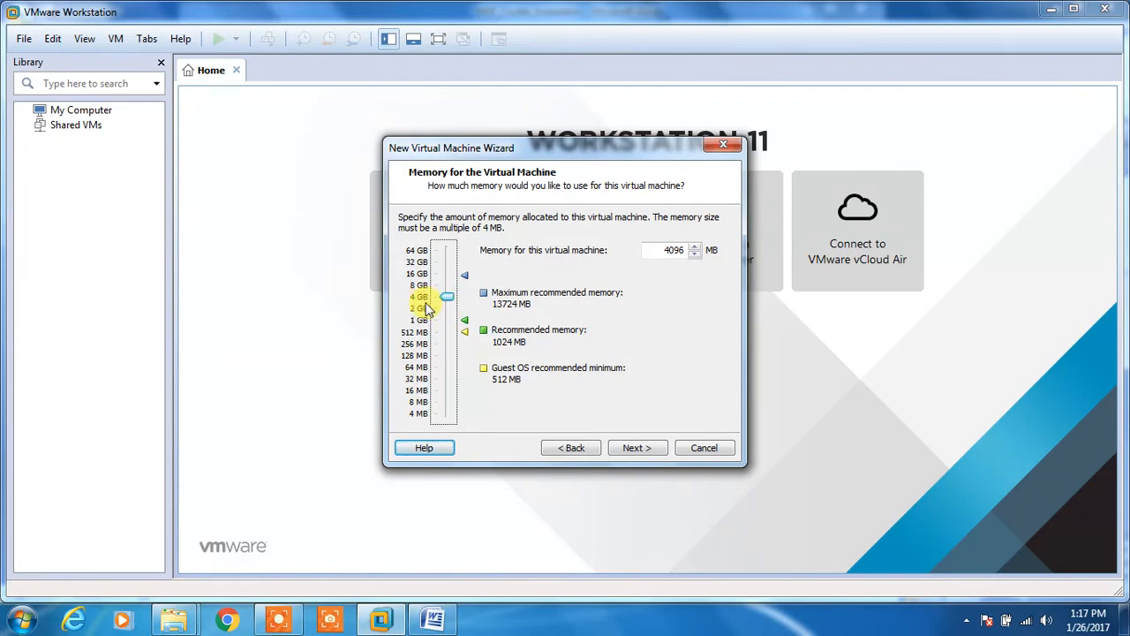
click(635, 448)
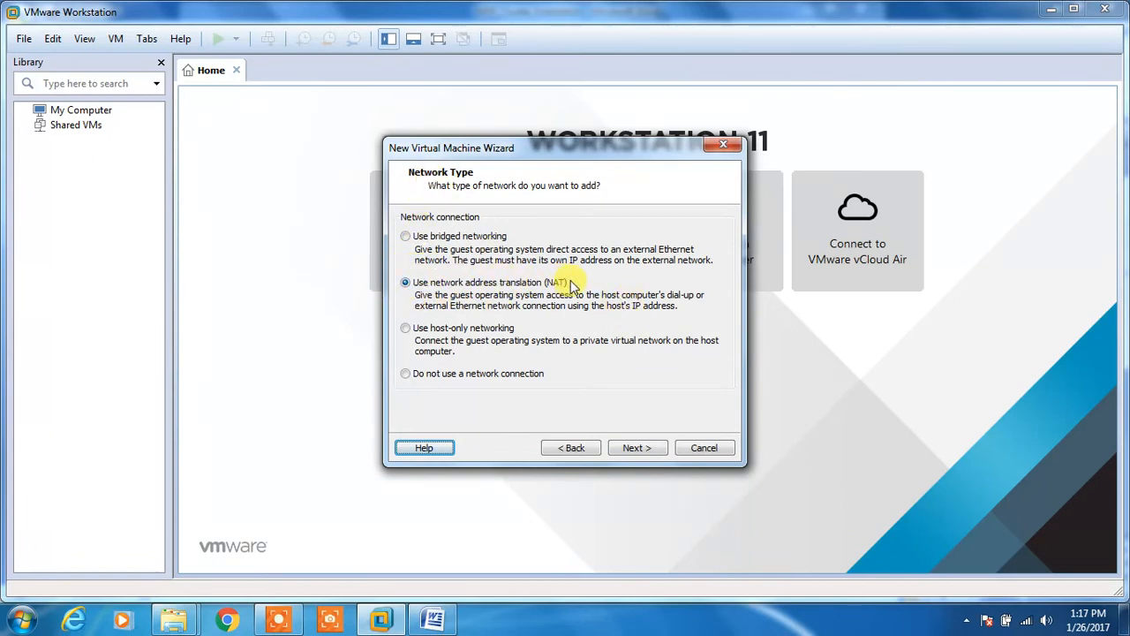
Step: Accept NAT networking, LSI Logic controller, and a new 40 GB split SCSI disk master.vmdk
click(632, 449)
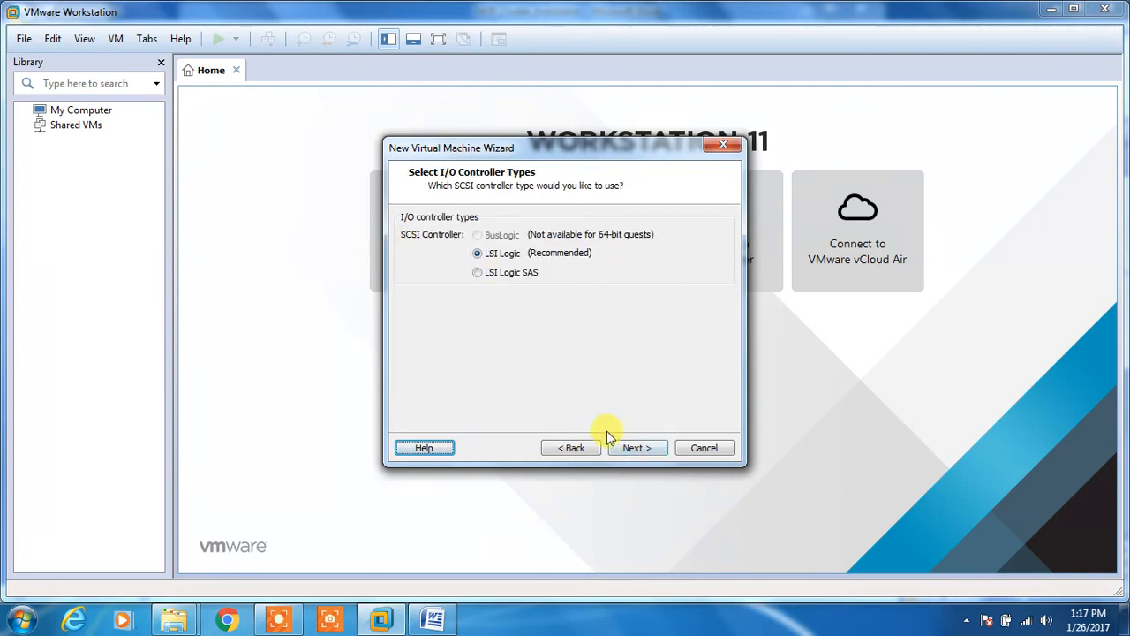
click(634, 449)
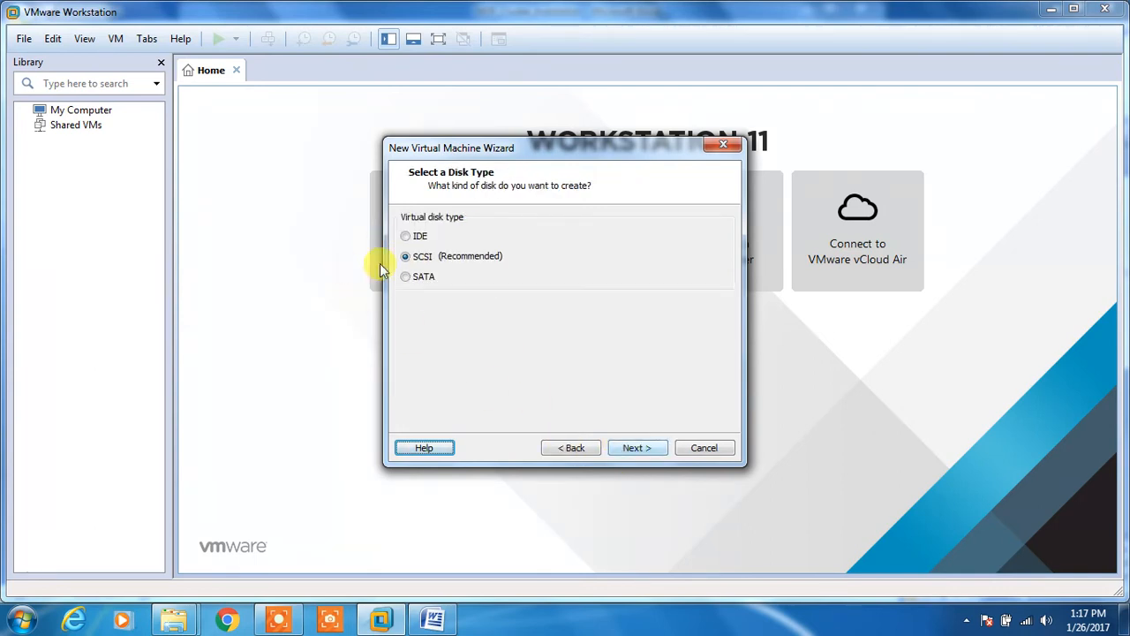
click(647, 447)
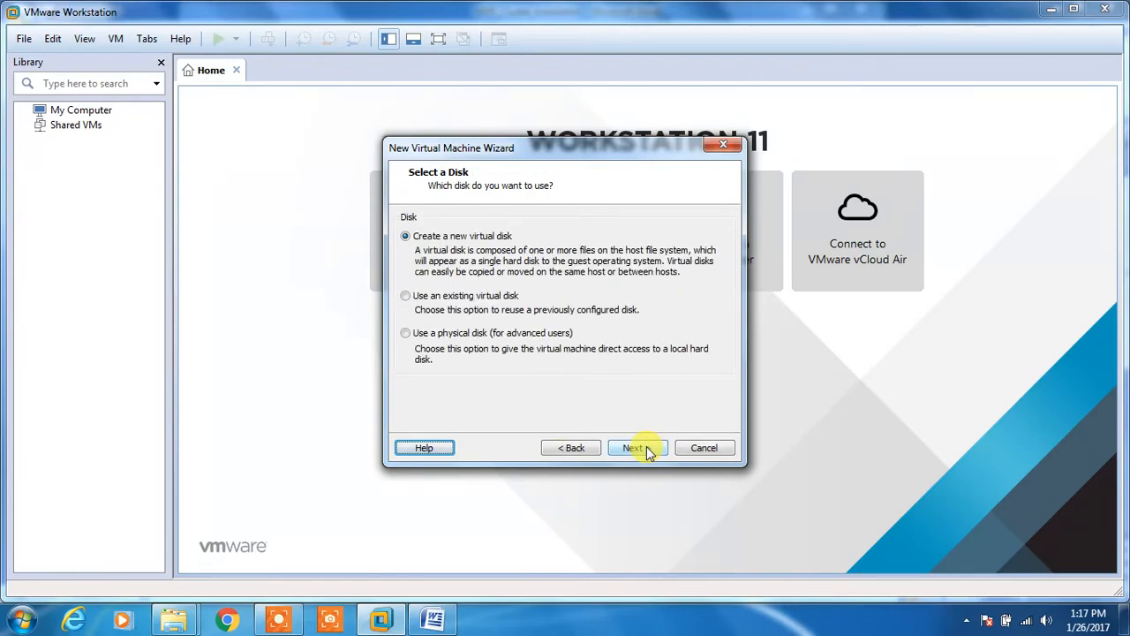
click(644, 449)
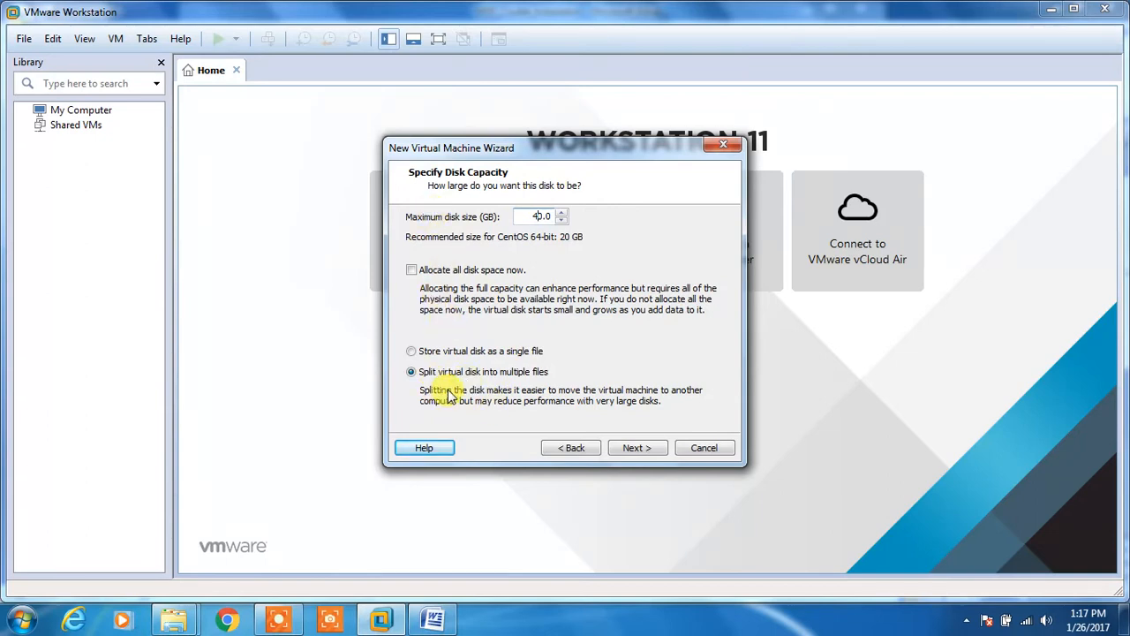
click(636, 448)
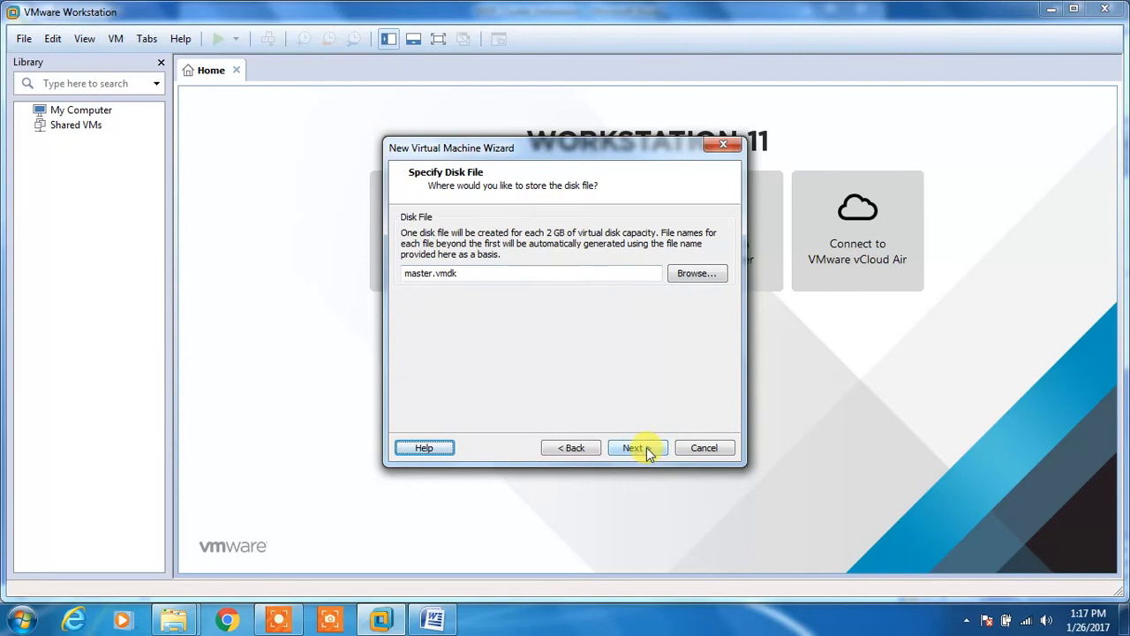
click(646, 446)
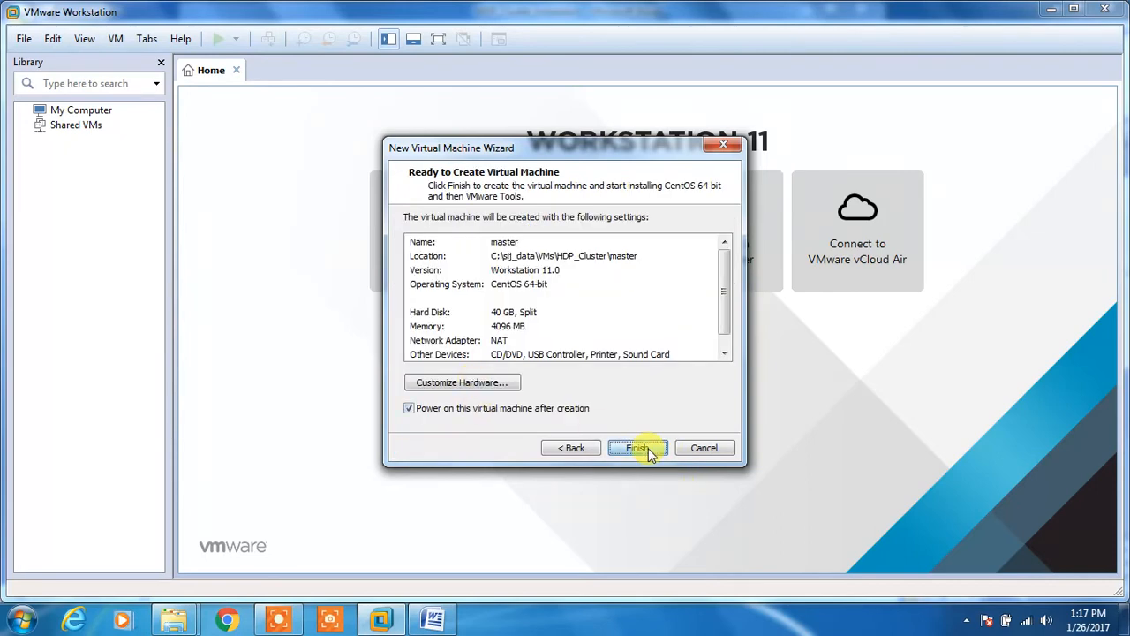
click(648, 447)
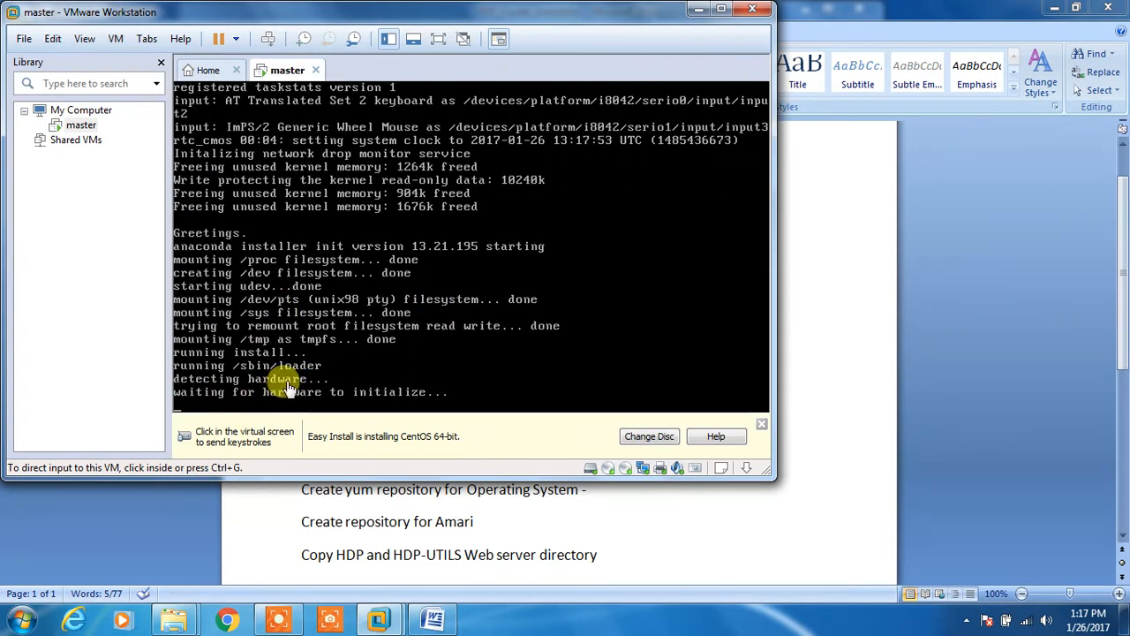
Step: Dismiss the Easy Install notice and let CentOS install while viewing the HDP_Cluster_Installaton document
click(763, 425)
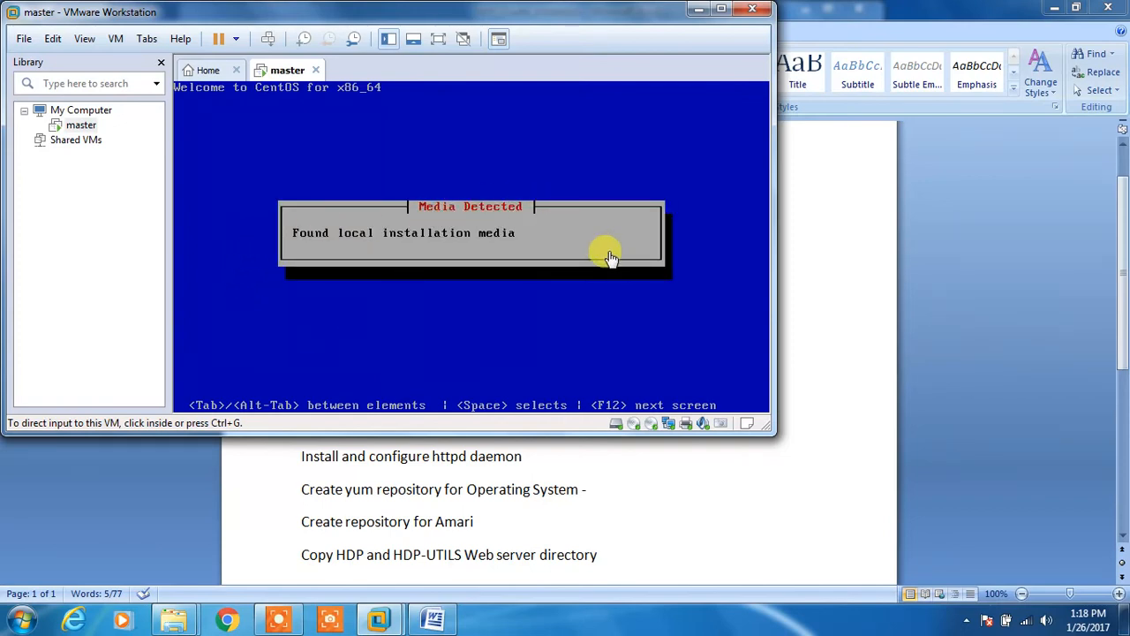
click(283, 620)
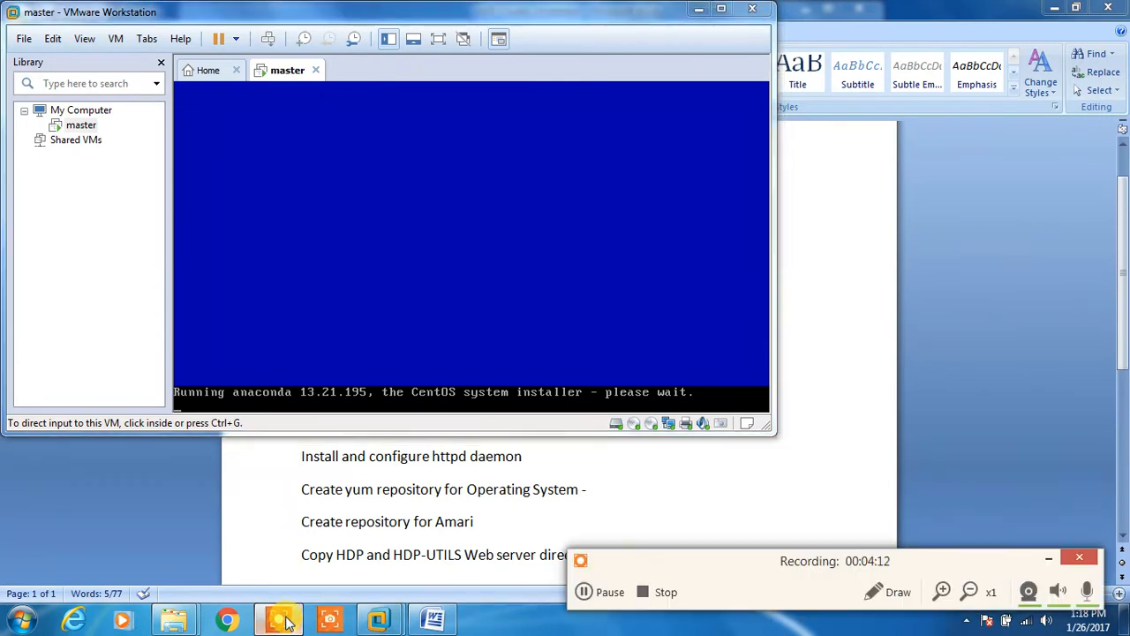
click(605, 592)
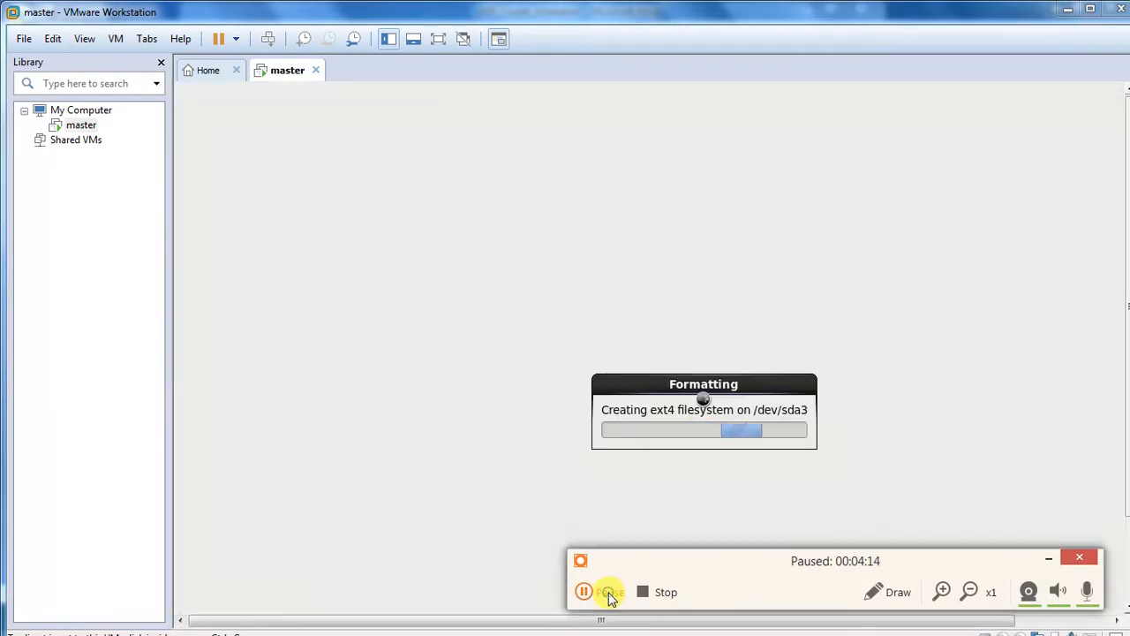
click(605, 592)
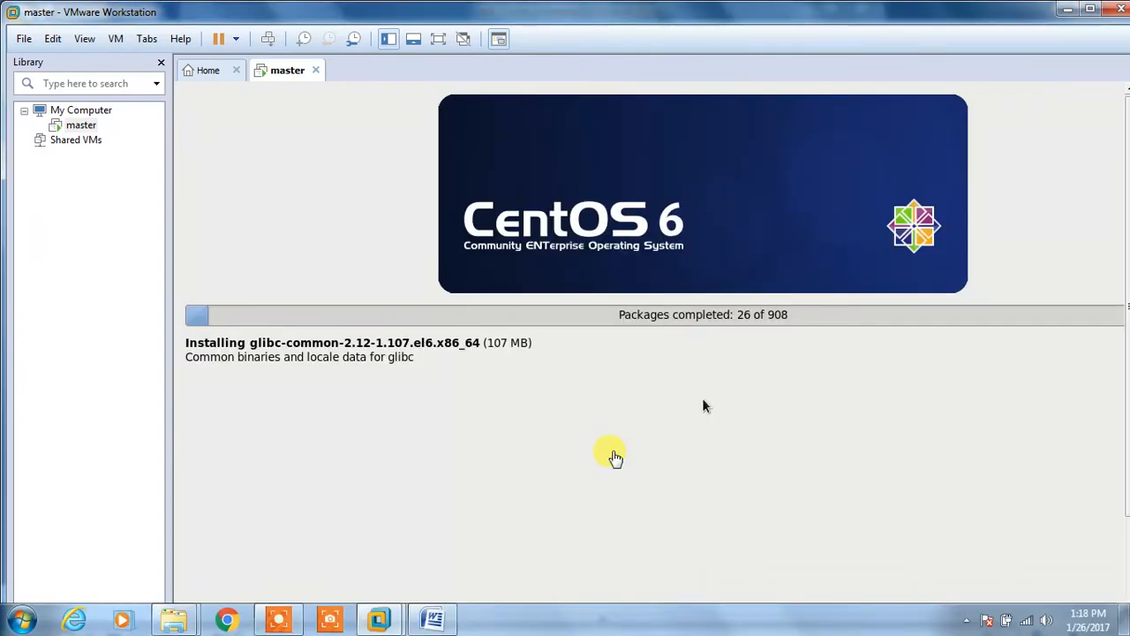
click(281, 618)
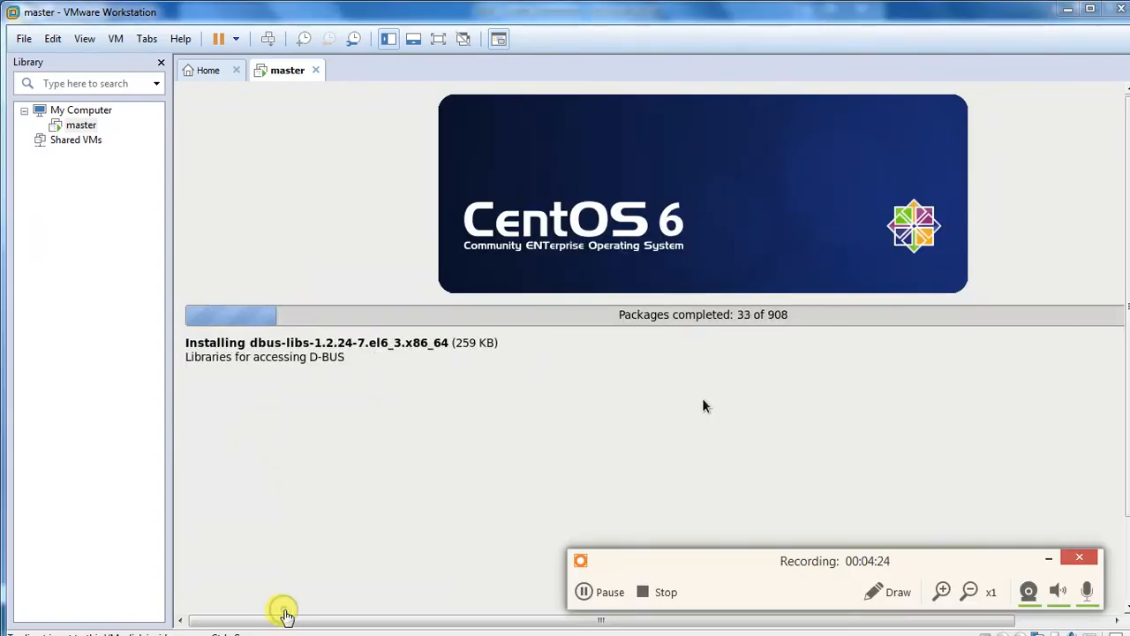
click(1048, 558)
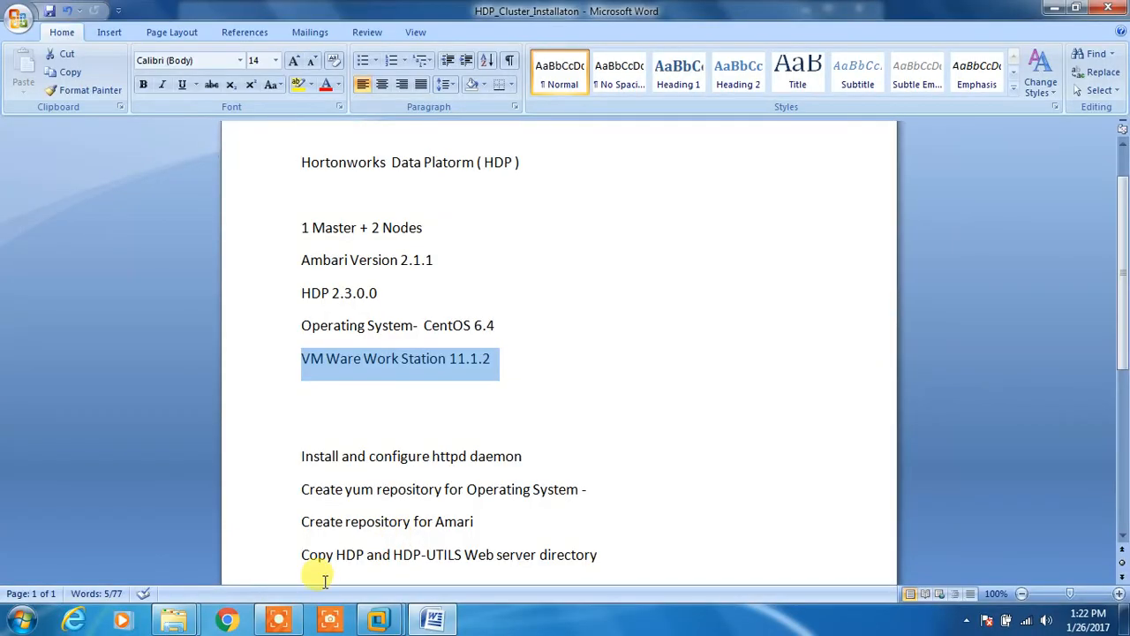
Step: Check the HDP_Cluster_Installaton Word notes, then return to VMware as the master VM reboots
click(279, 617)
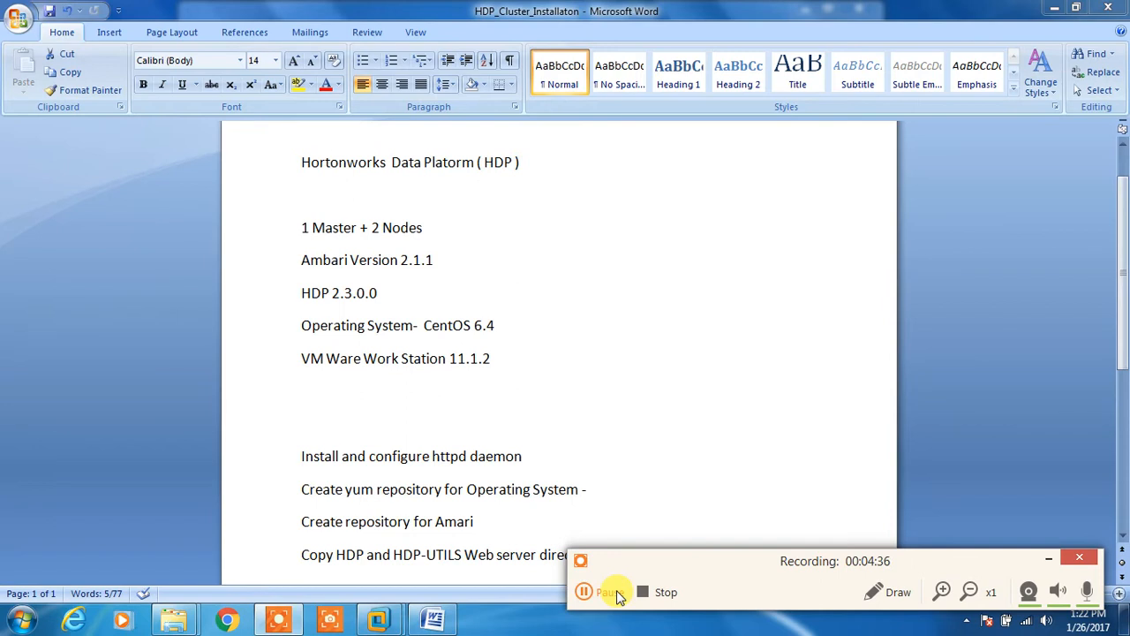
click(1051, 556)
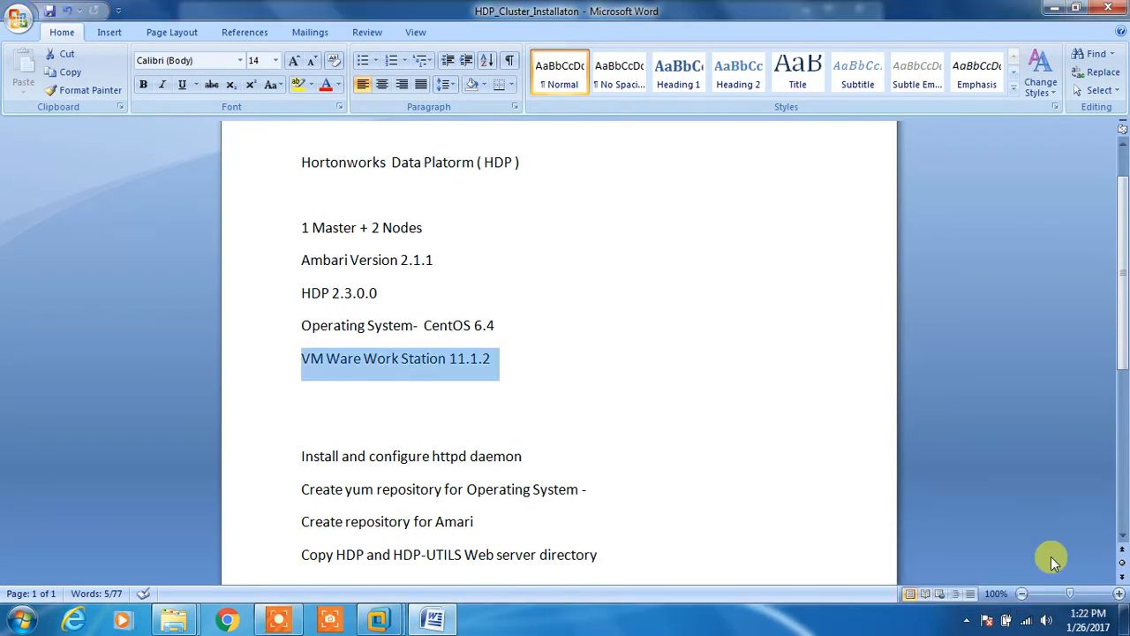
click(279, 618)
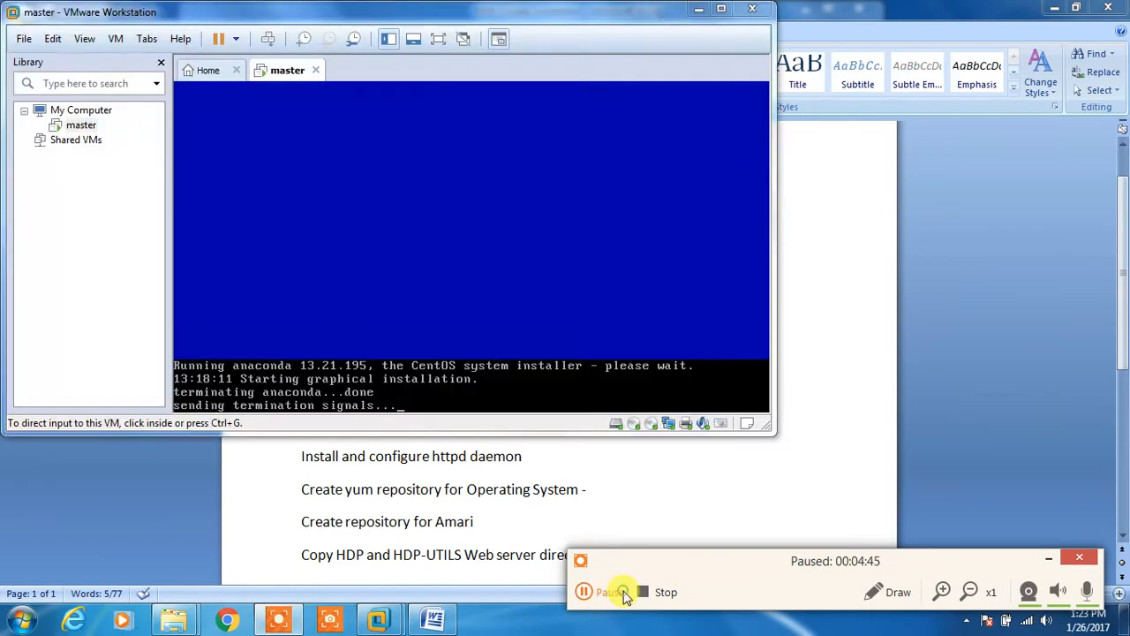
click(585, 592)
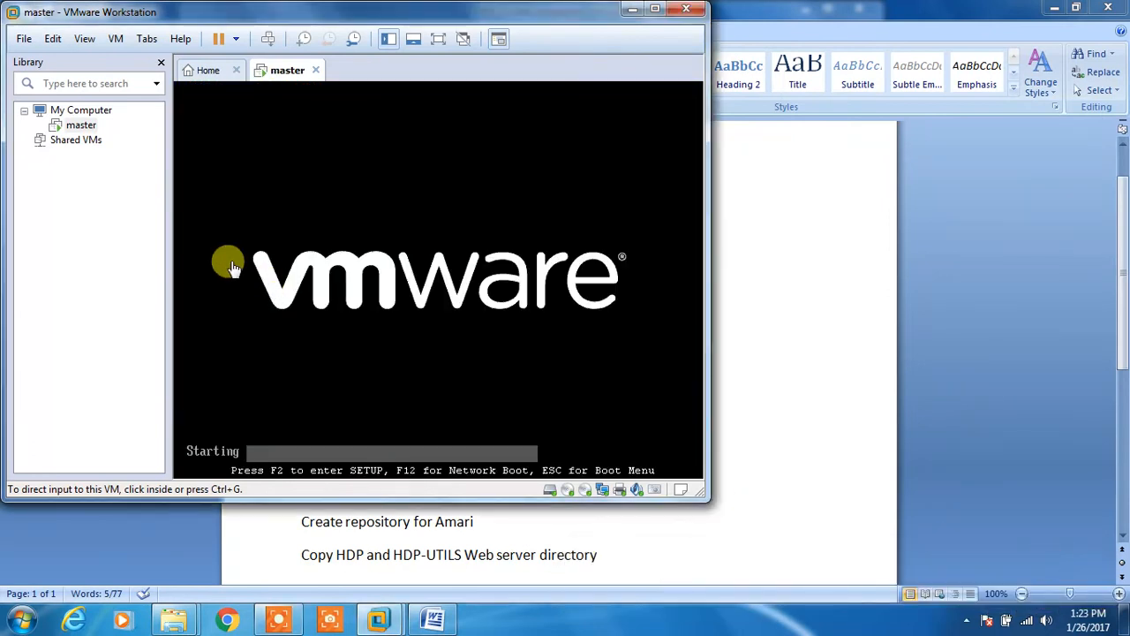
Step: Let the master VM reboot into CentOS 6.4, releasing input with Ctrl+Alt, until the login screen appears
click(262, 239)
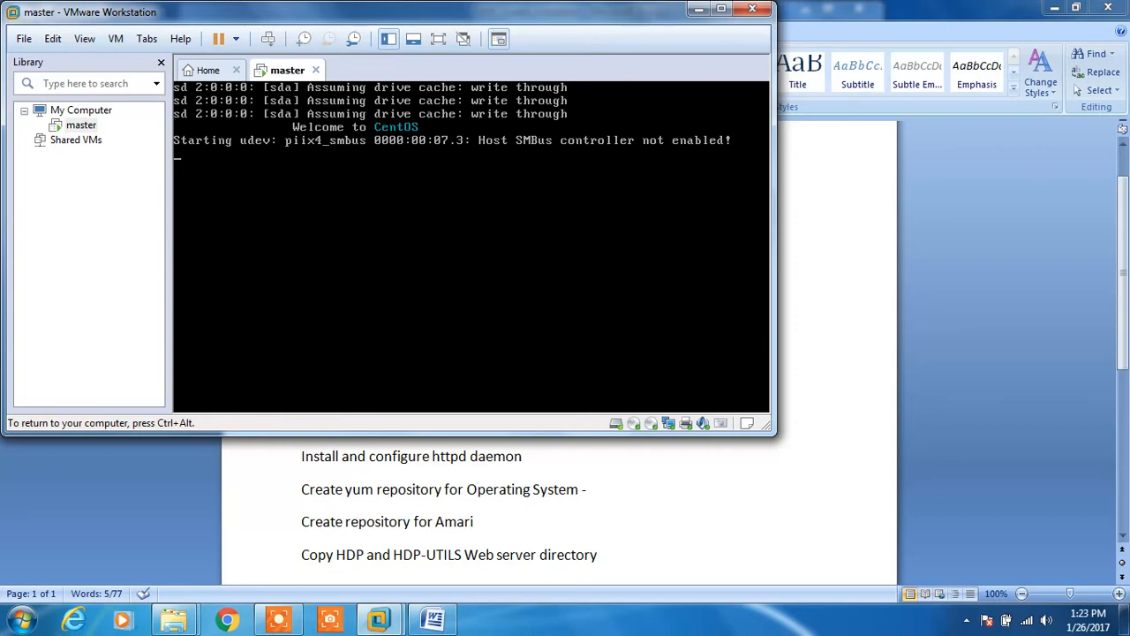
key(ctrl+alt)
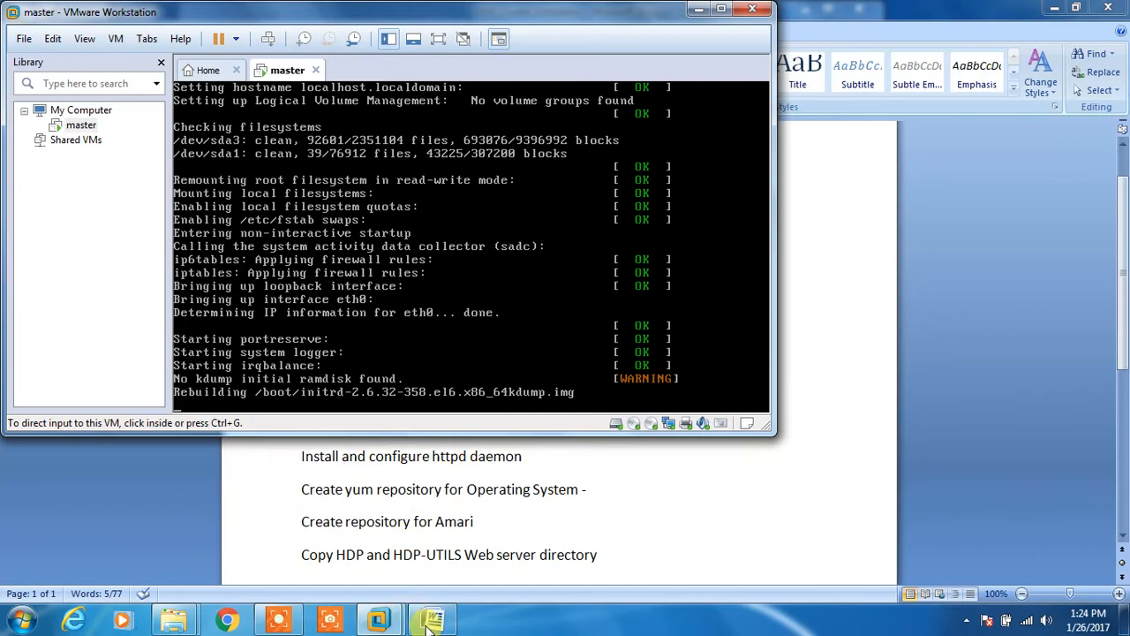
click(276, 620)
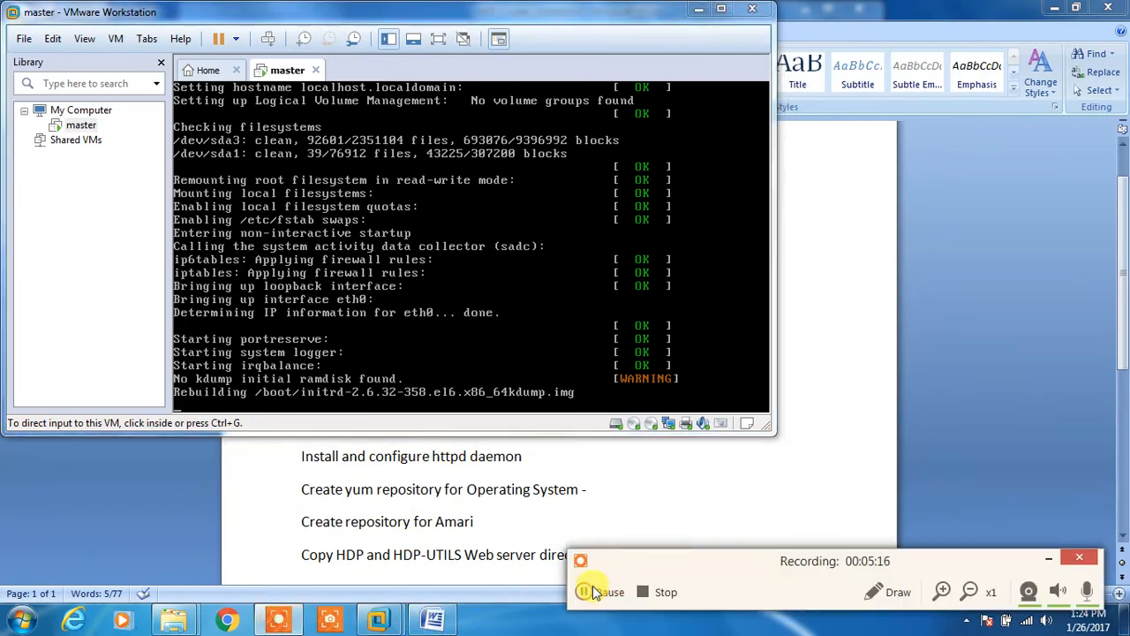
click(585, 591)
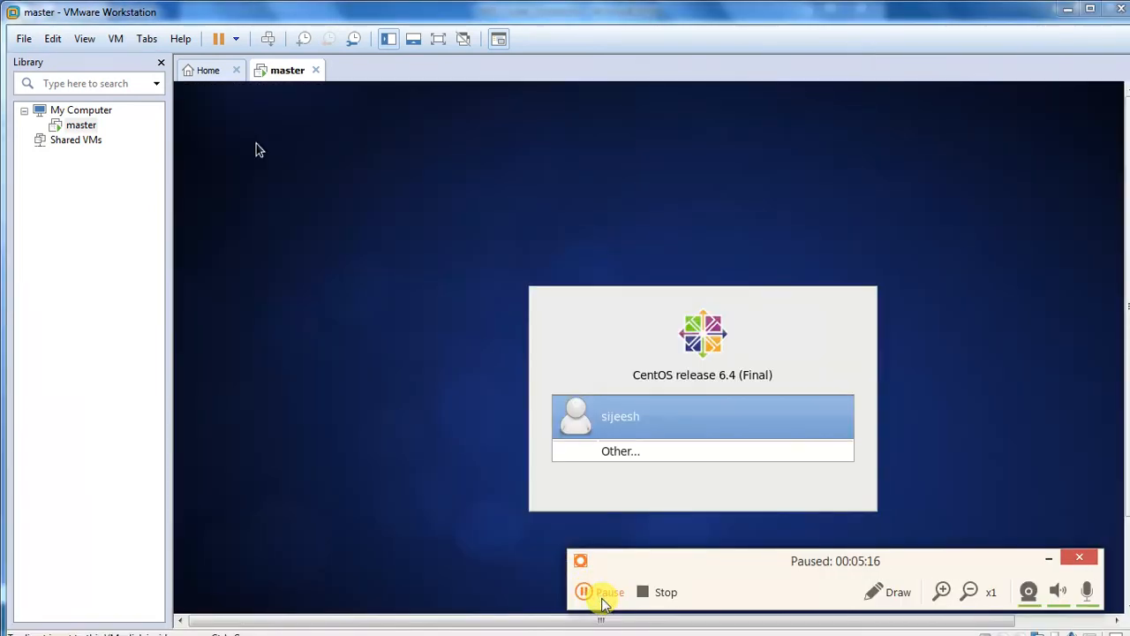
click(604, 590)
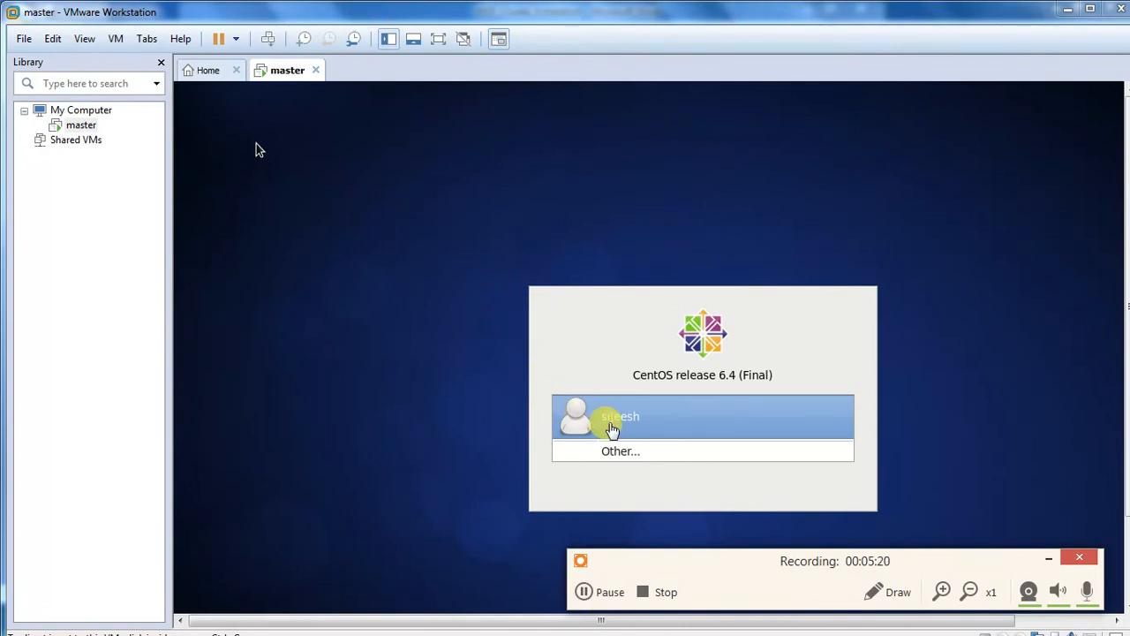
Step: Pick the user account on the master VM login screen and enter its password to log in
click(610, 426)
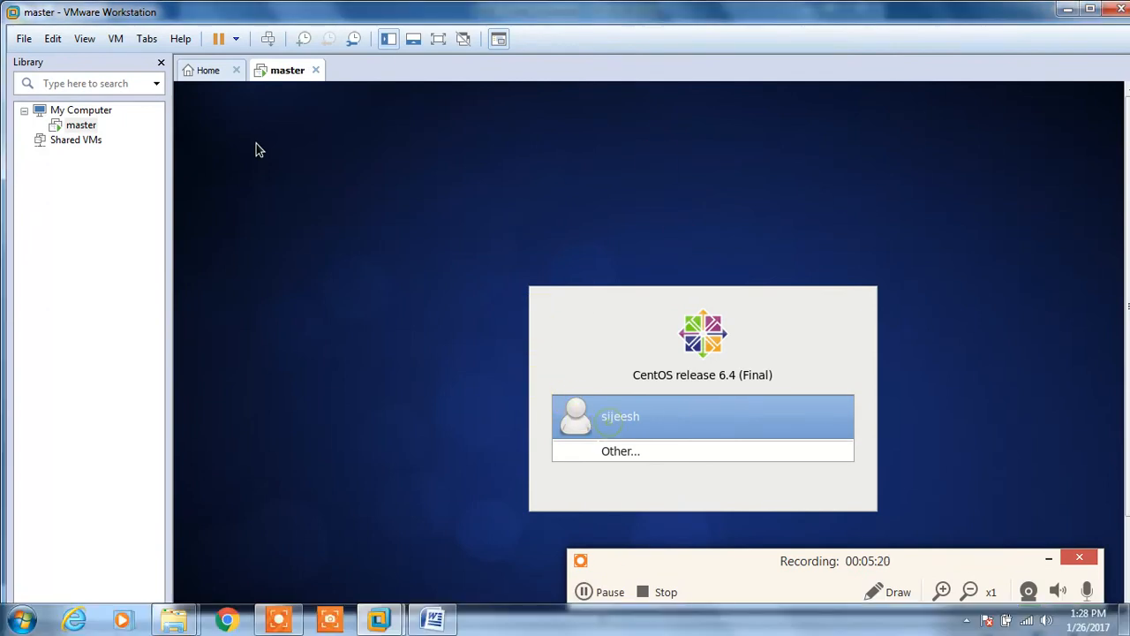
click(625, 431)
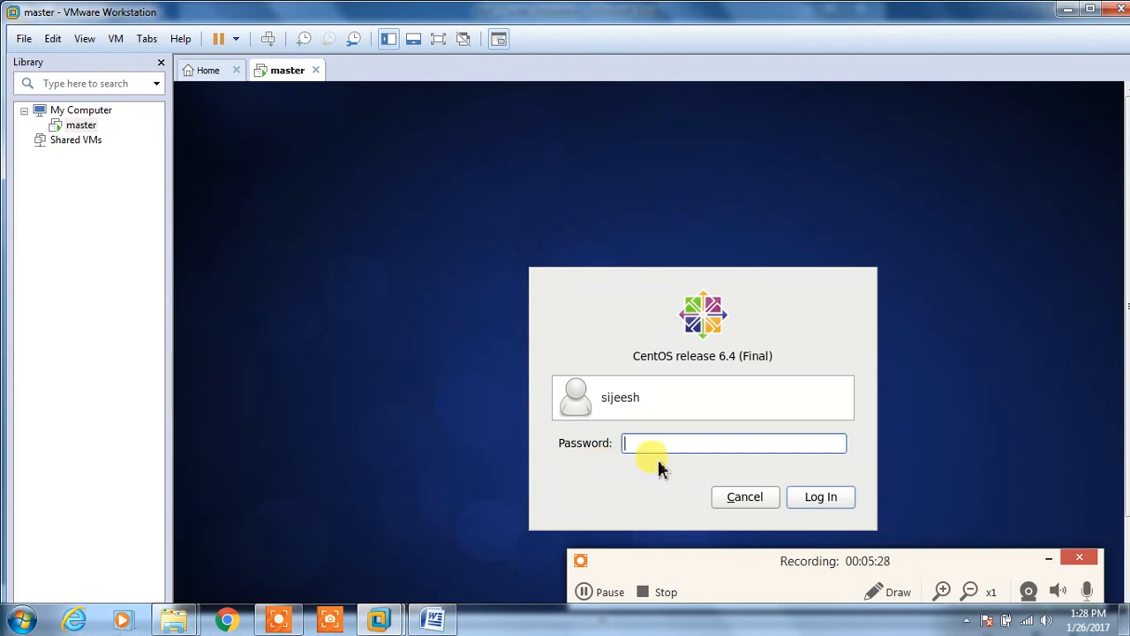
text(p)
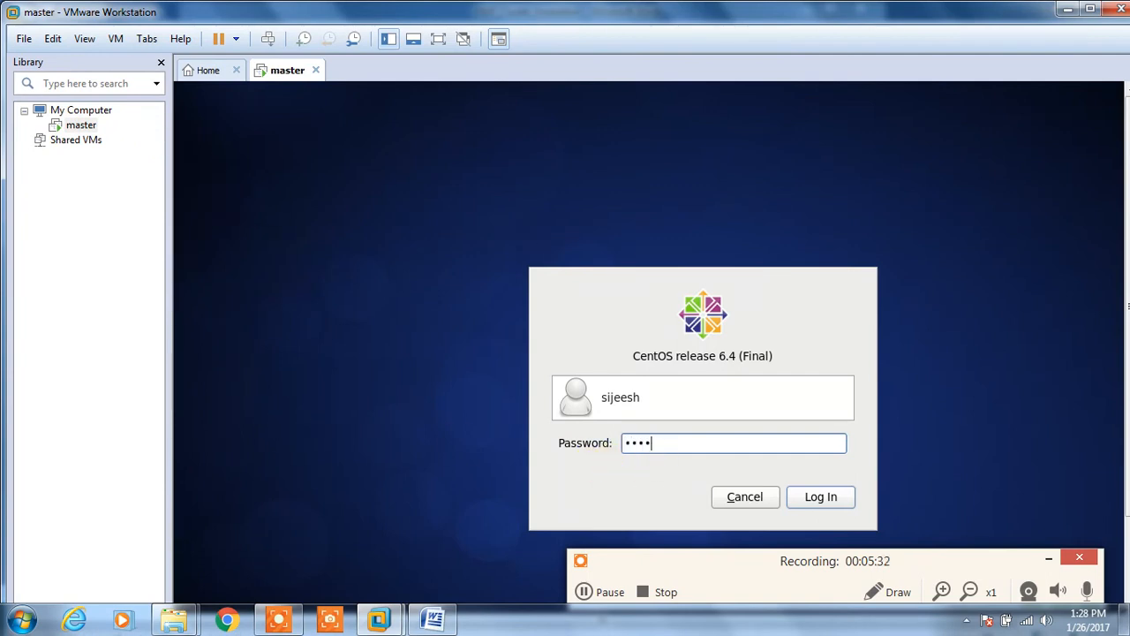
key(Return)
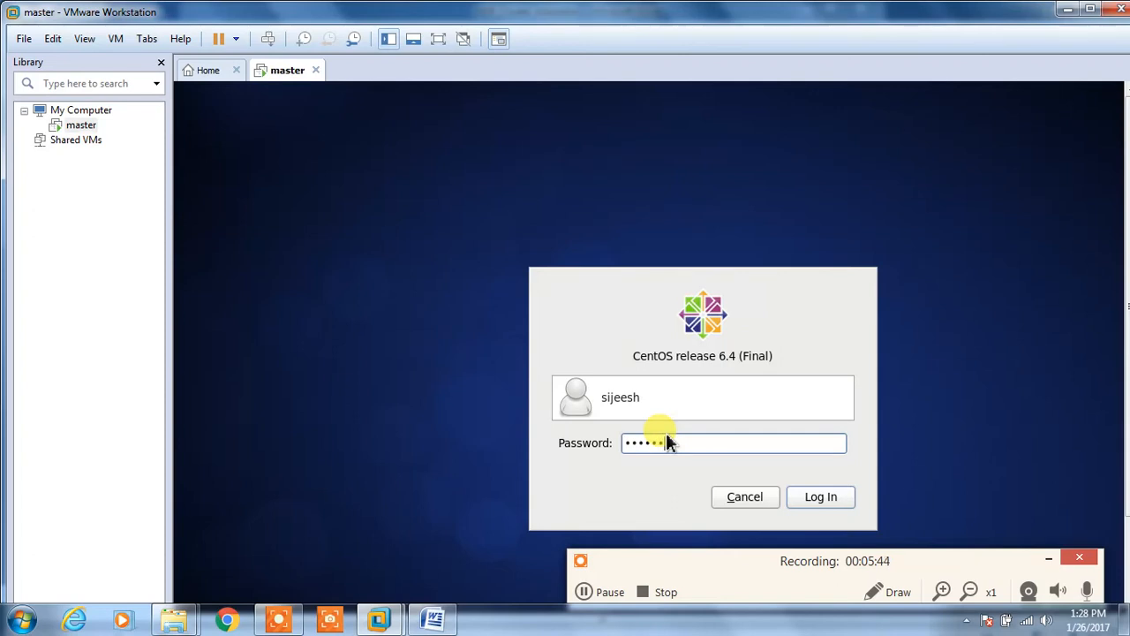
key(Return)
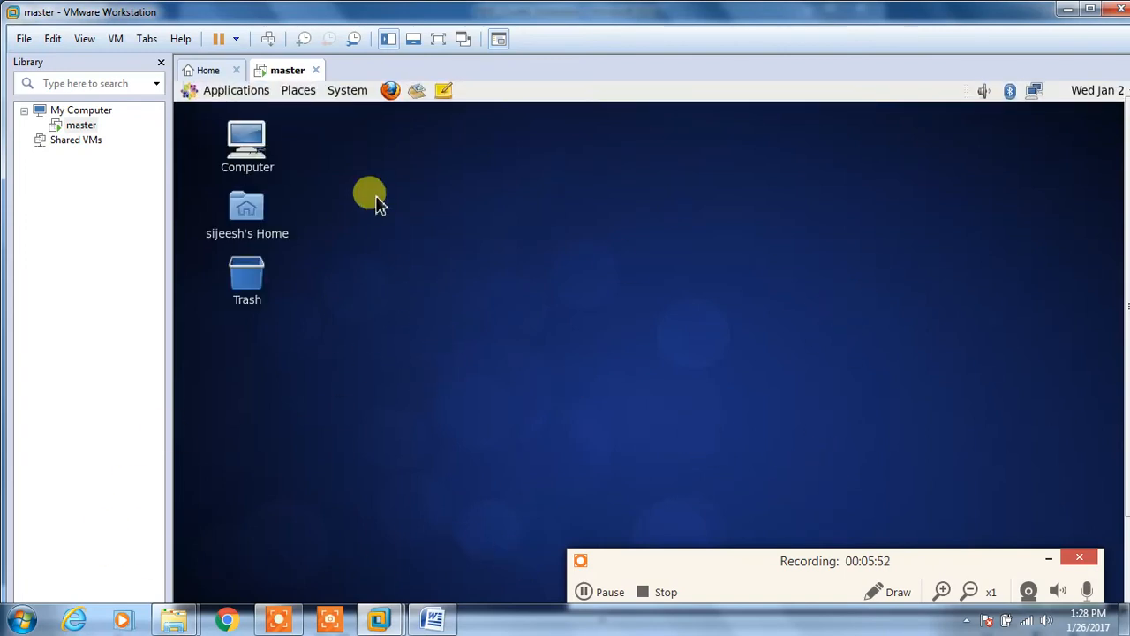
Step: Open a terminal from the desktop menu, run ifconfig, and highlight eth0's address 192.168.117.128
right_click(481, 204)
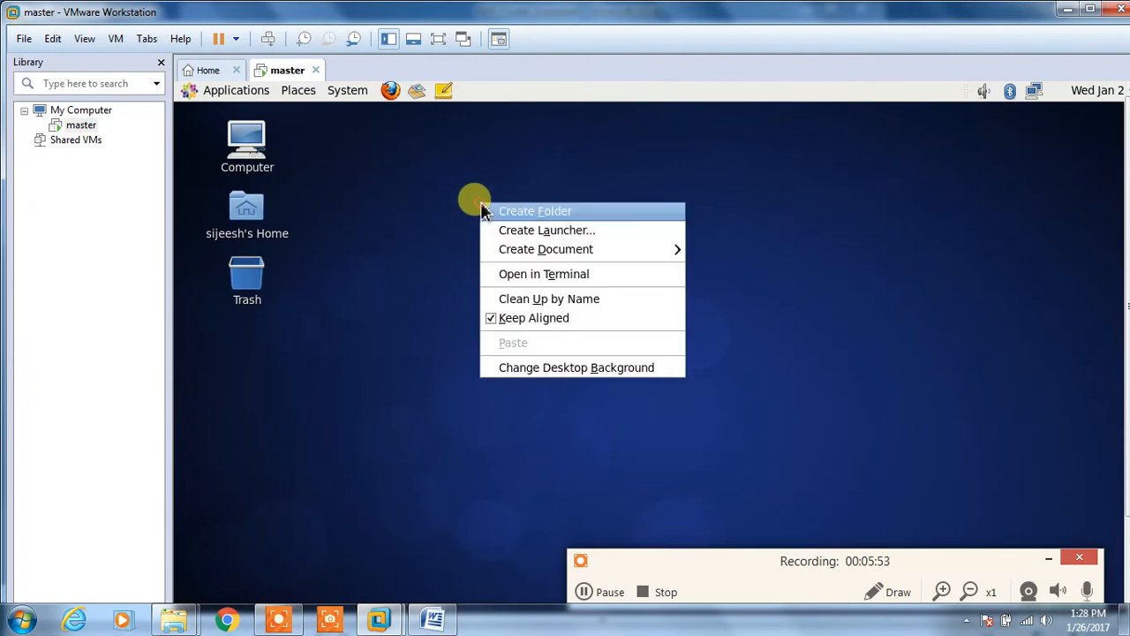
click(536, 281)
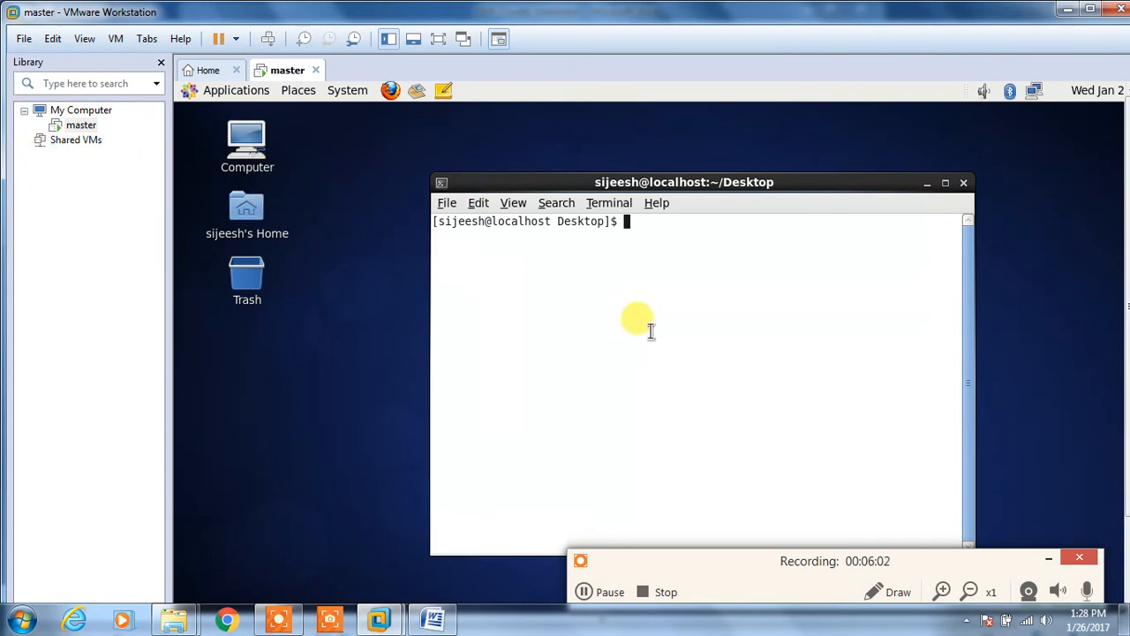
text(ifconfig)
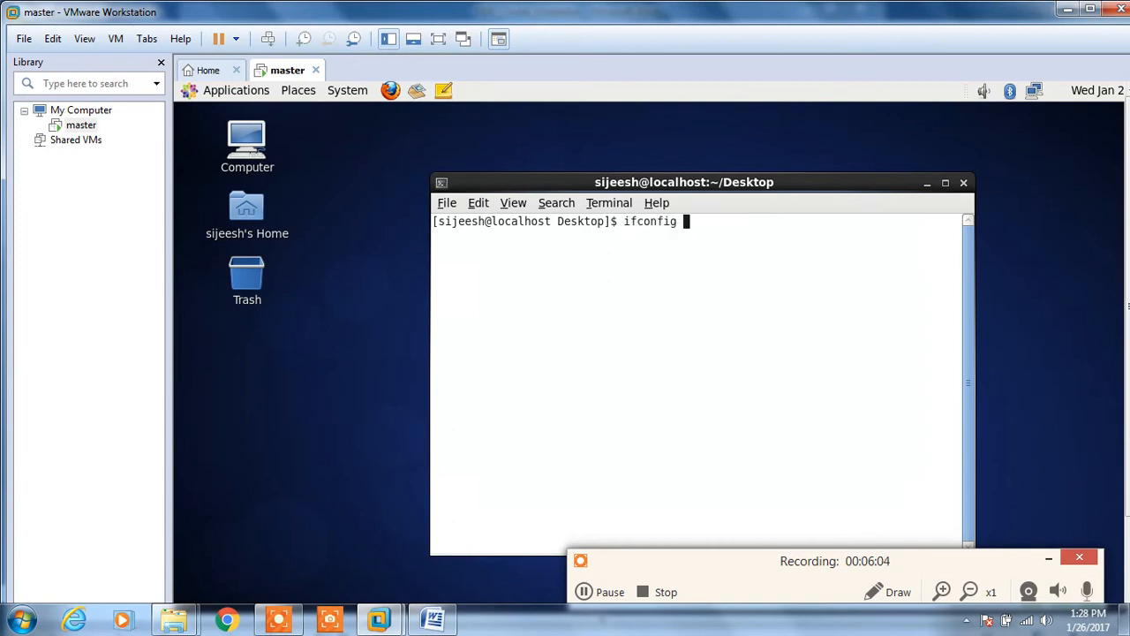
key(Return)
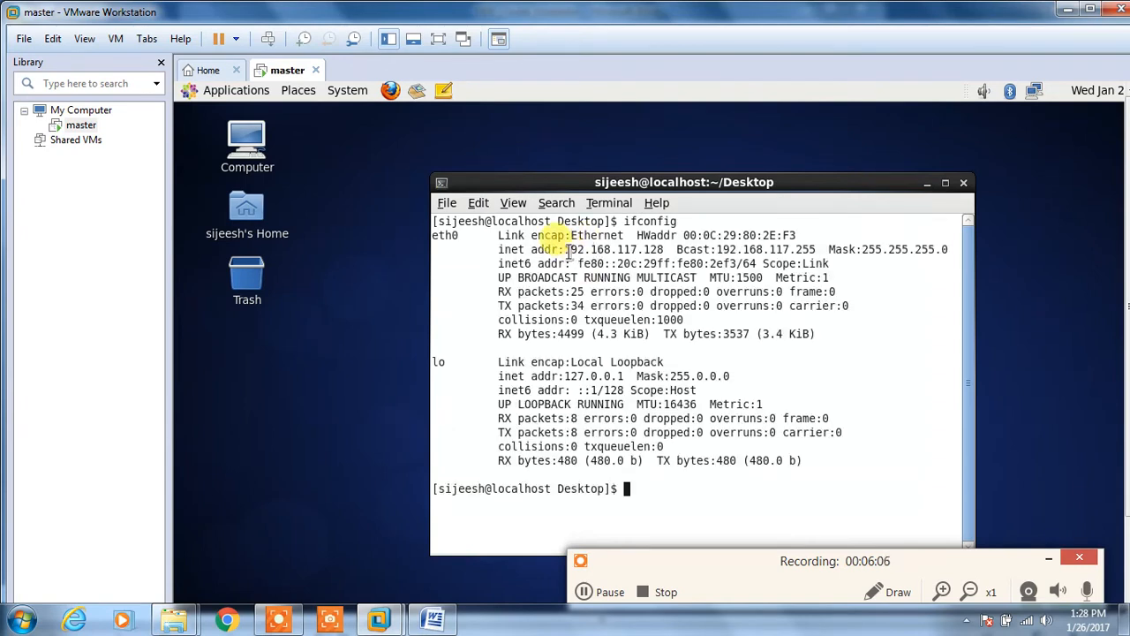
drag(568, 250, 664, 251)
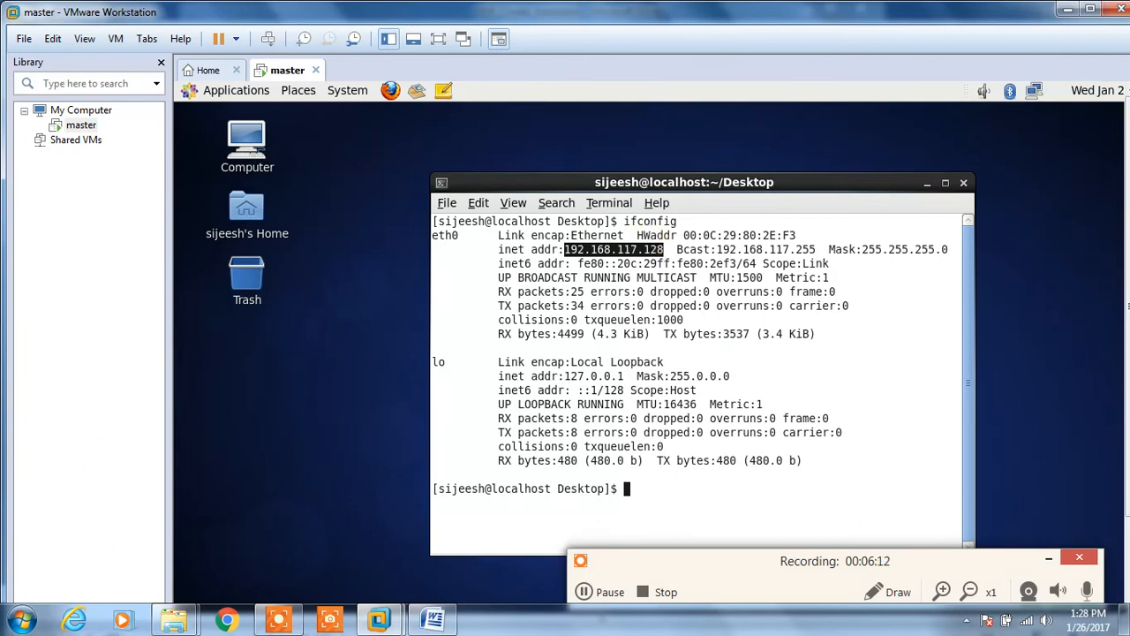
Step: Launch PuTTY from the desktop and place it beside the master VM window showing its IP
click(1069, 11)
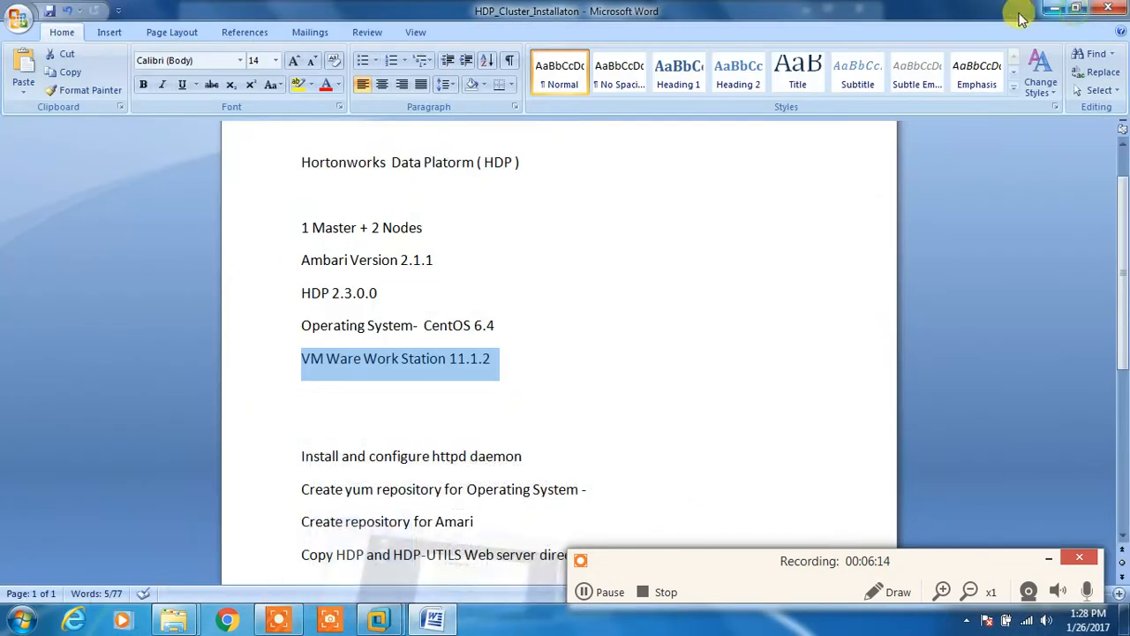
click(1049, 9)
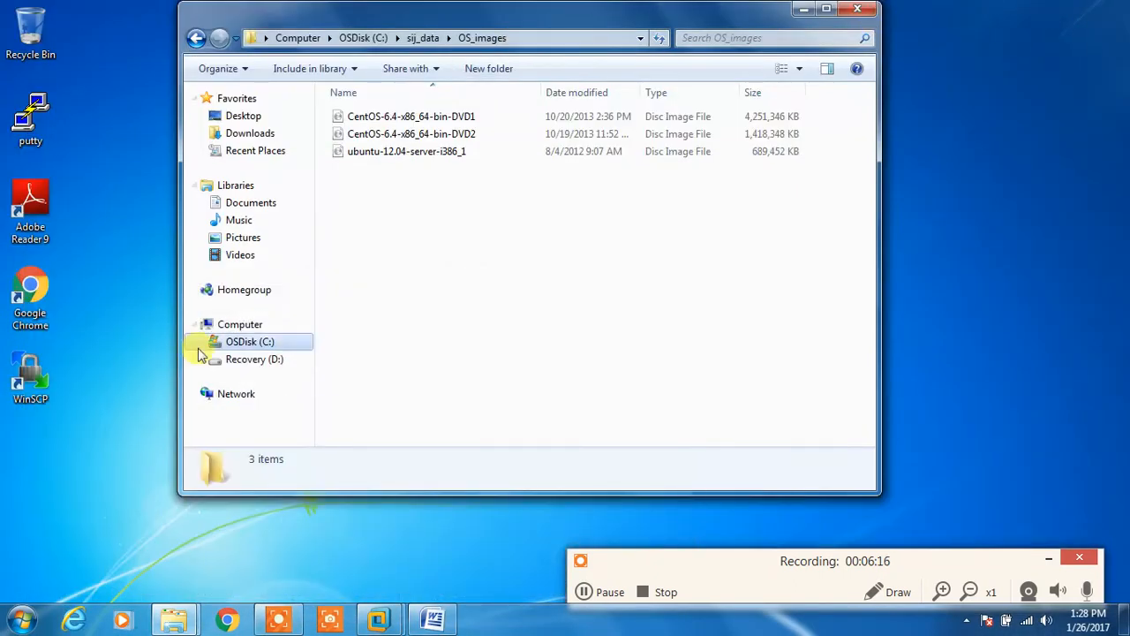
double_click(35, 113)
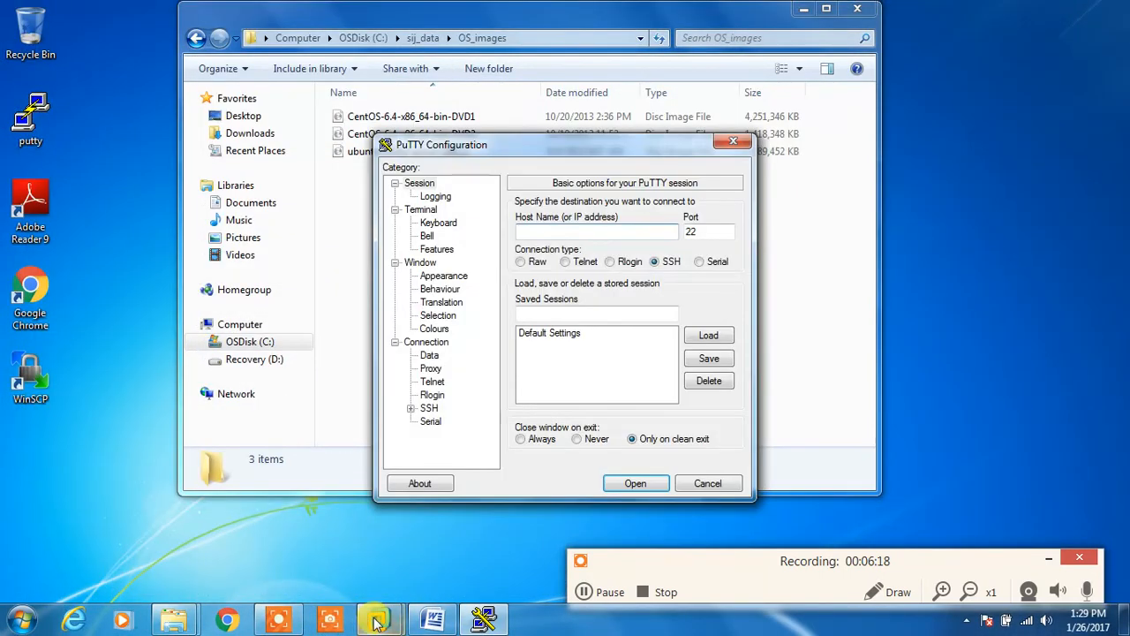
mouse_move(379, 618)
click(395, 528)
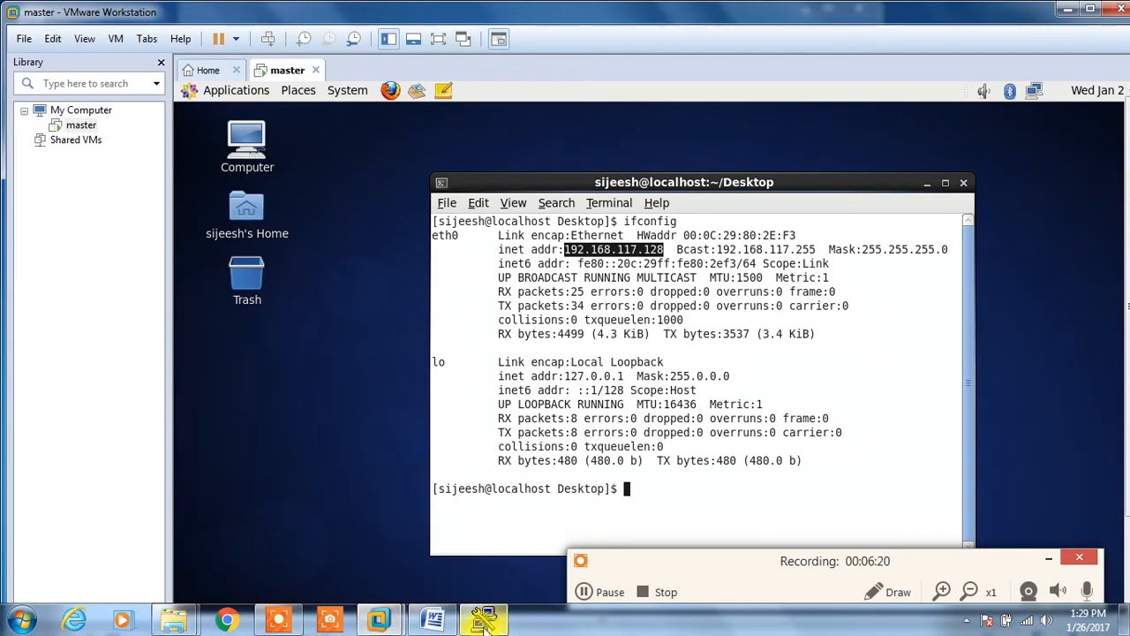
click(483, 618)
drag(608, 140, 816, 297)
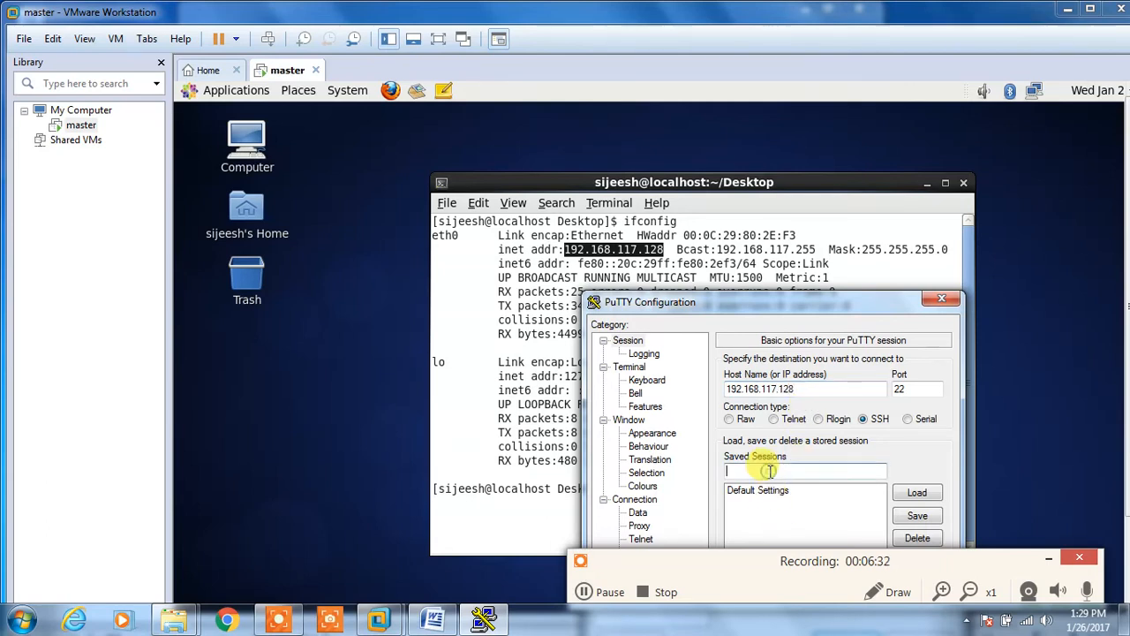
Step: Save a PuTTY session named master for host 192.168.117.128 and connect to it
text(master)
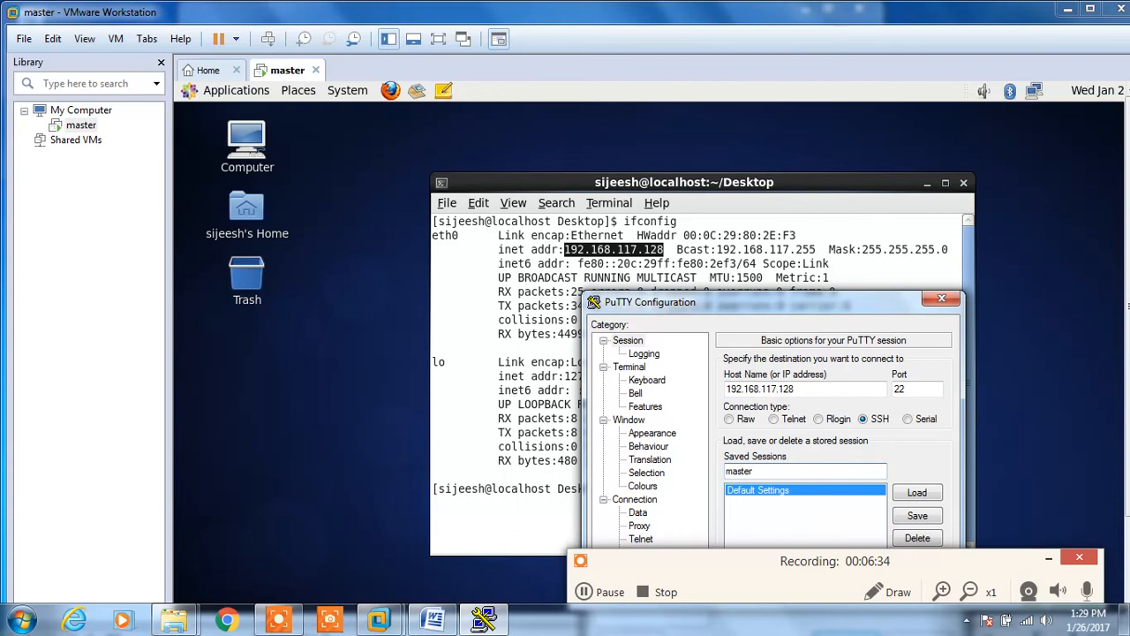
click(918, 516)
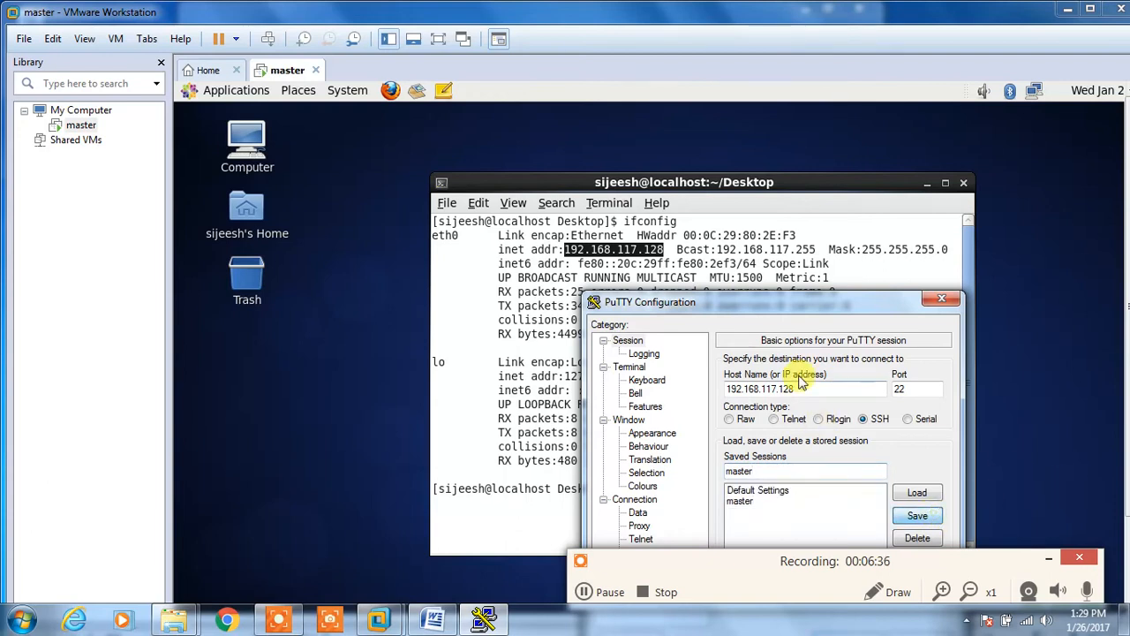
drag(759, 304, 573, 60)
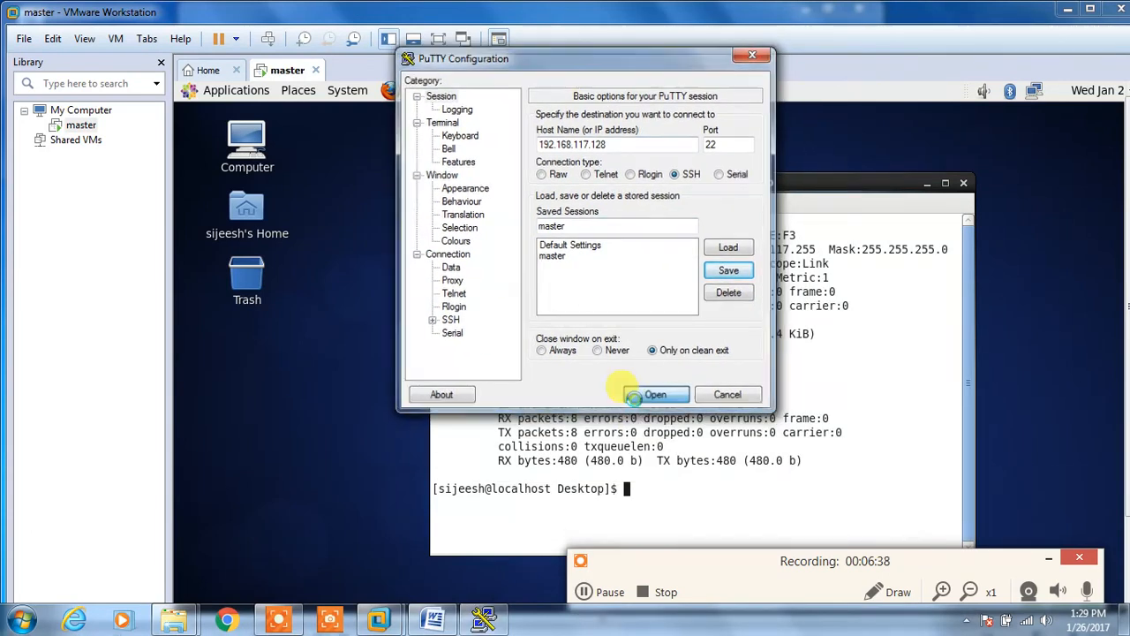
click(633, 397)
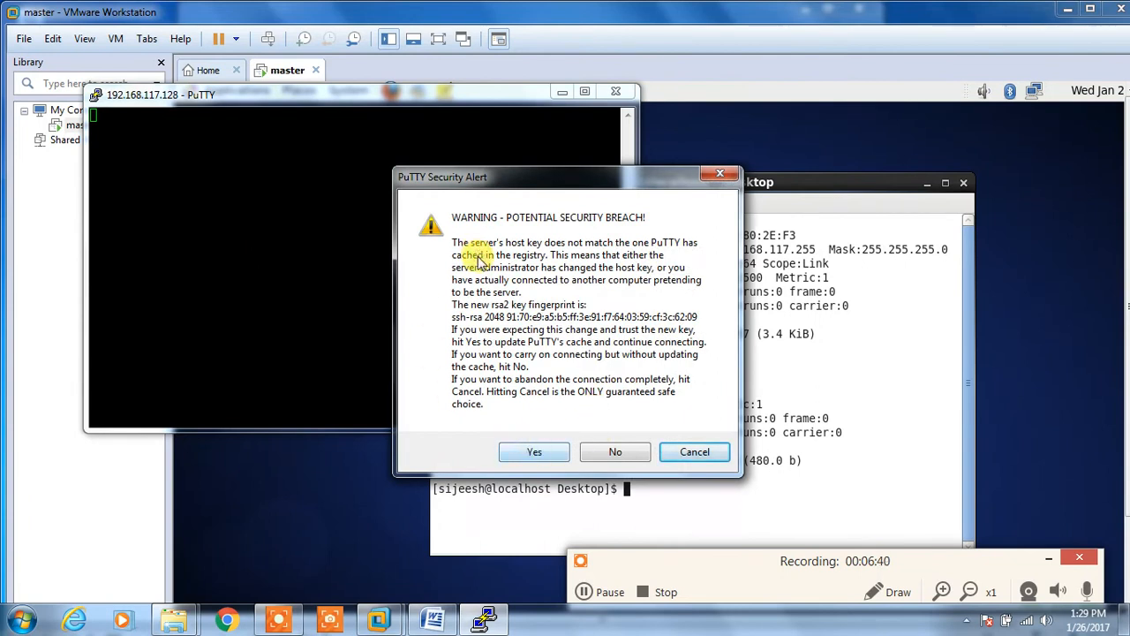
Step: Accept the new host key, log in as root with the password, and minimize the terminal
click(536, 451)
text(root)
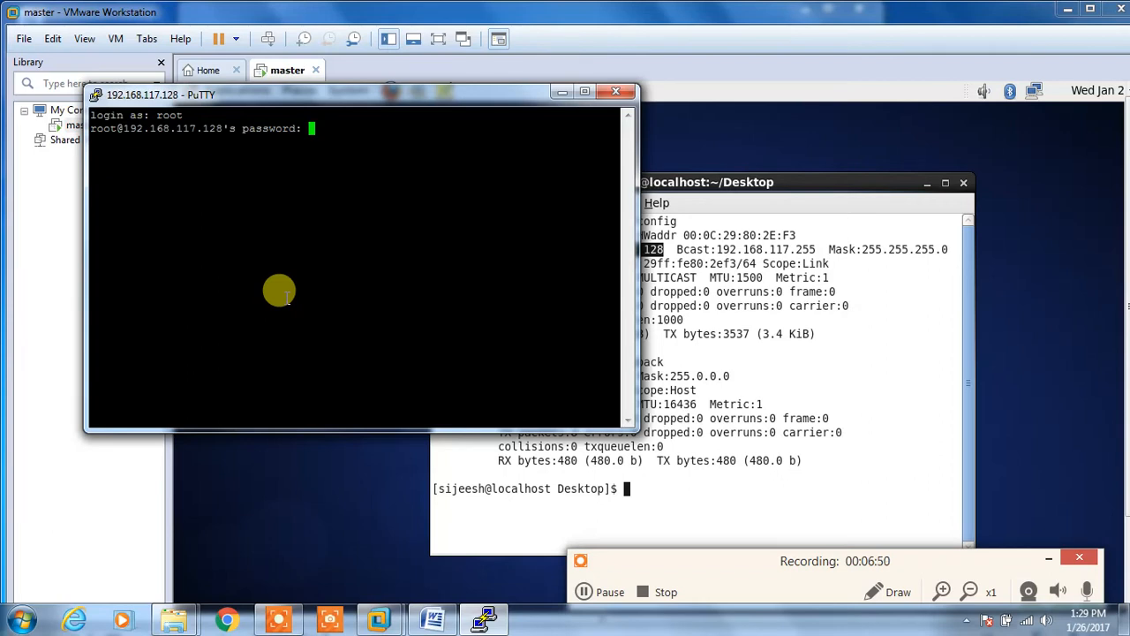
key(Return)
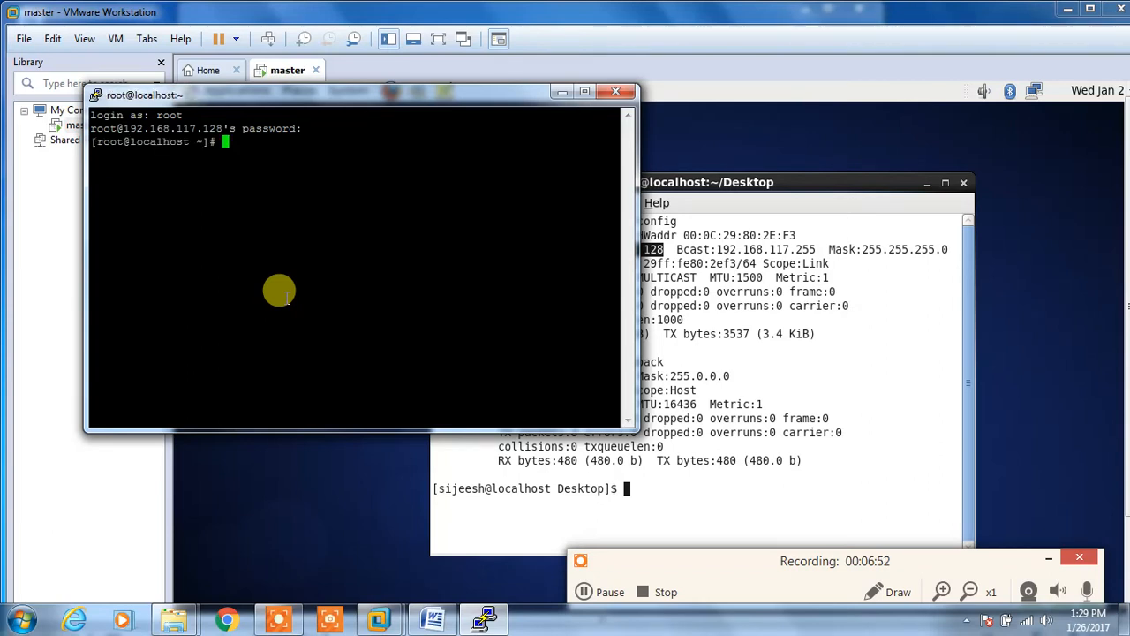
key(Return)
key(Return)
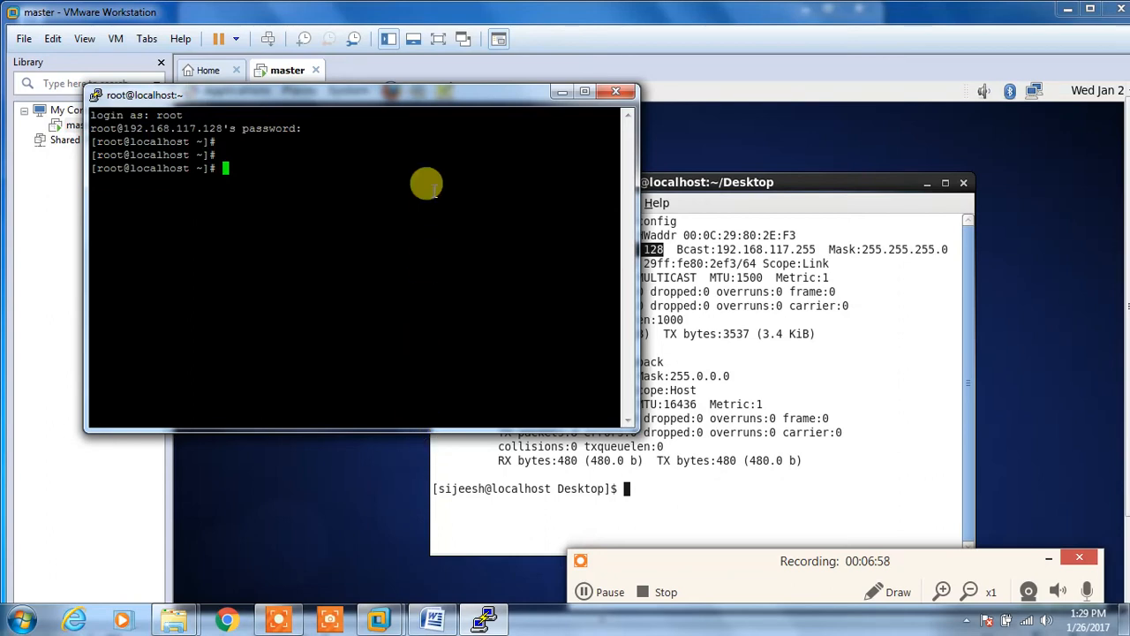
click(565, 95)
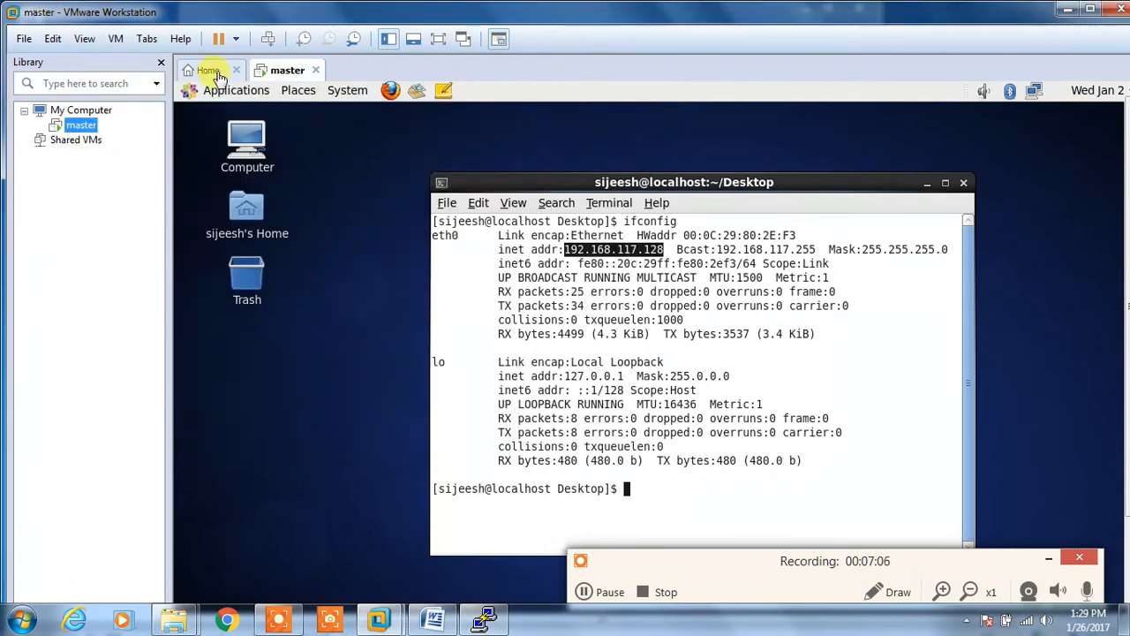
Step: Start a Custom new virtual machine using the CentOS 6.4 DVD1 image as installer
click(218, 75)
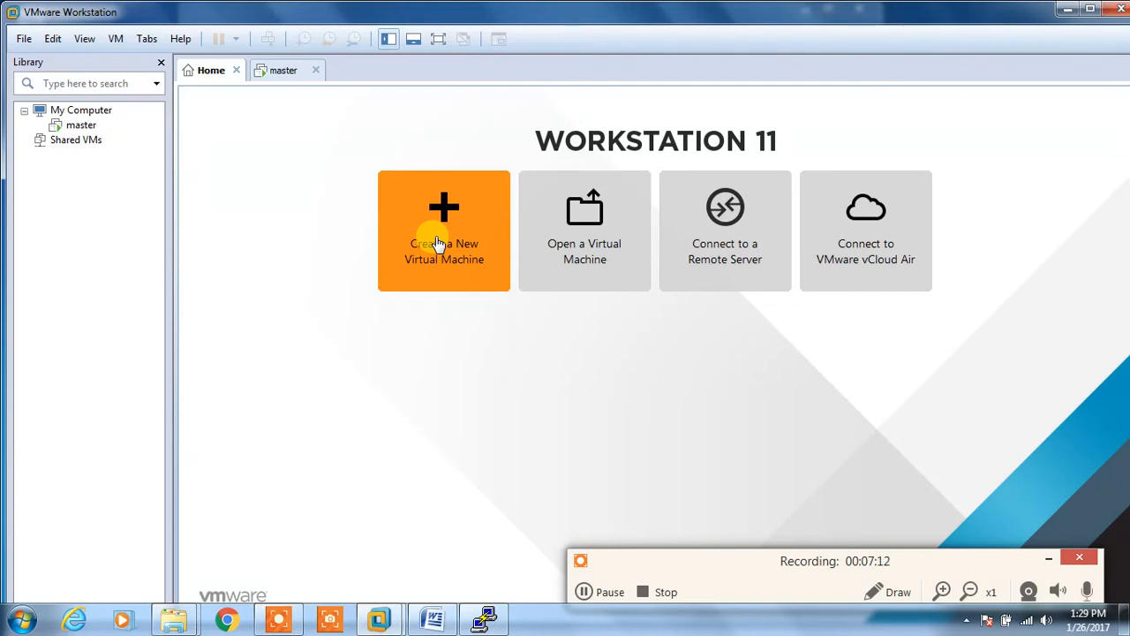
click(438, 243)
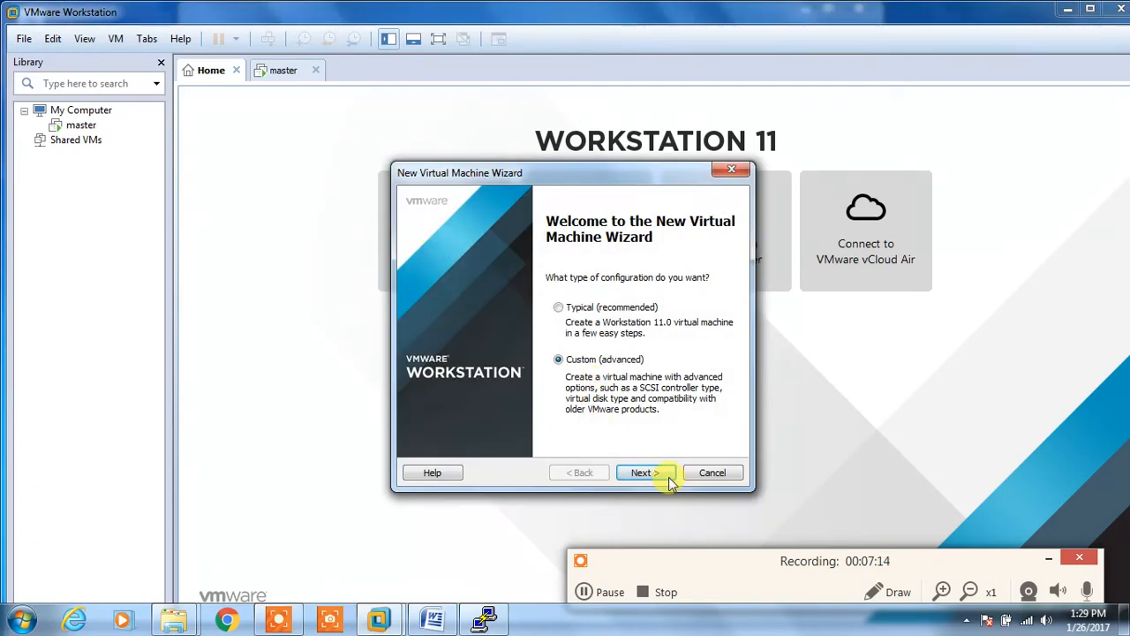
click(668, 481)
click(657, 474)
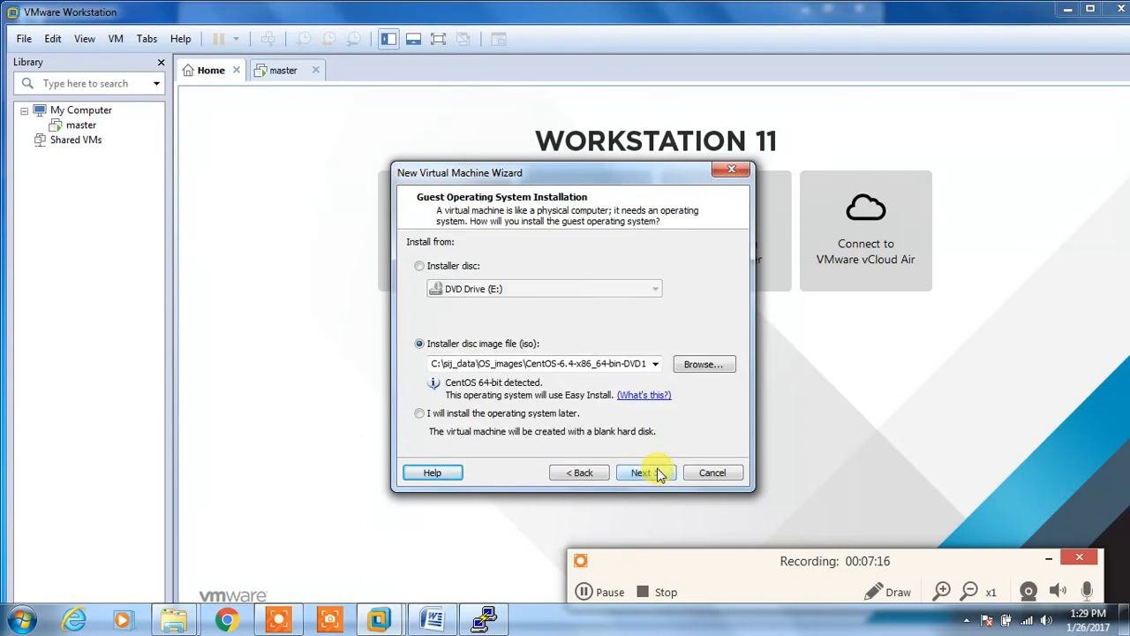
click(643, 472)
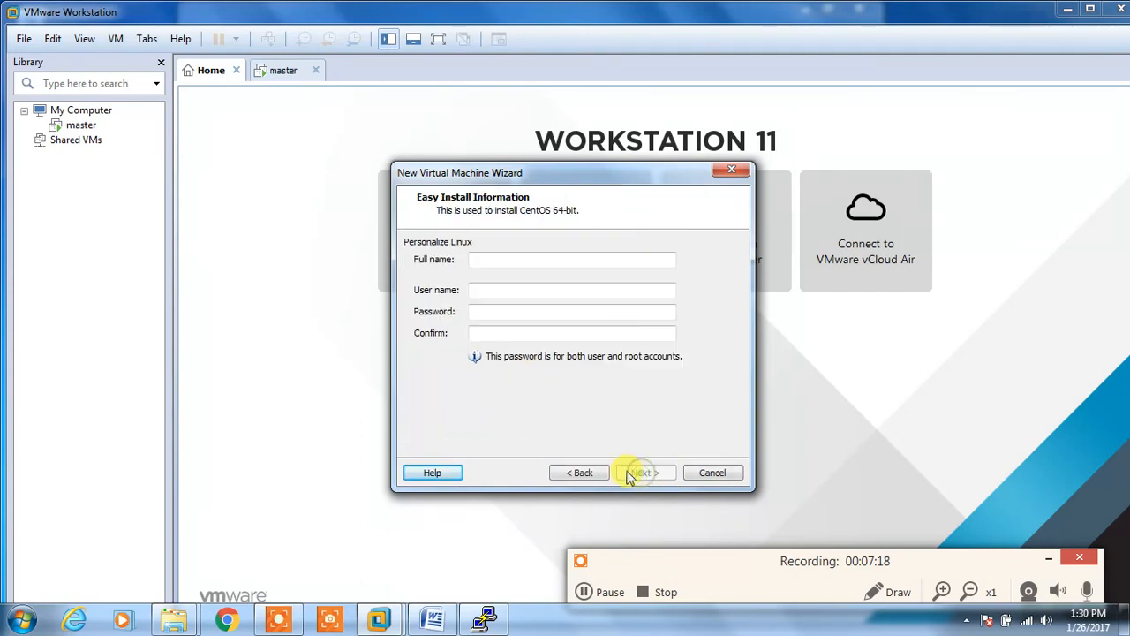
Step: Enter the Easy Install Linux full name, user name and password
click(499, 258)
text(sijeesh)
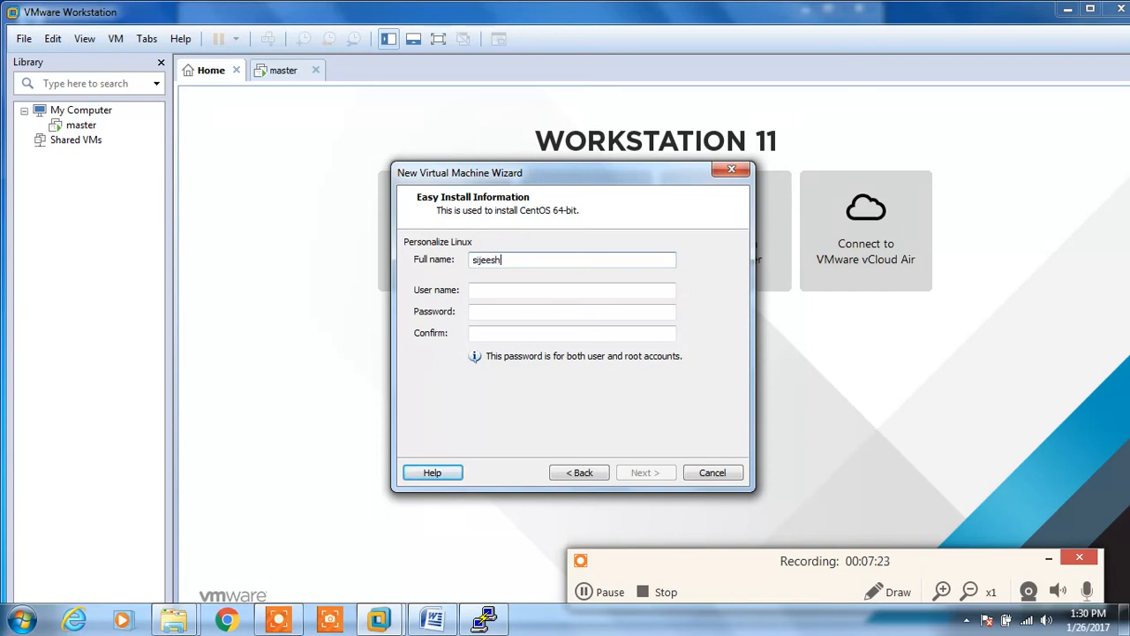
key(Tab)
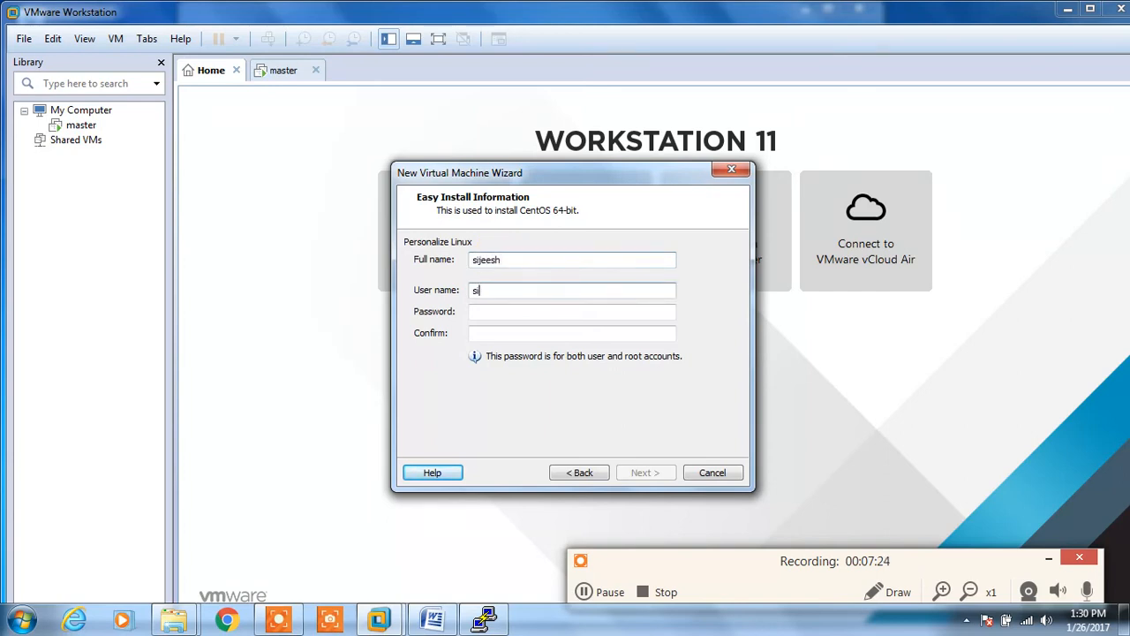
key(Tab)
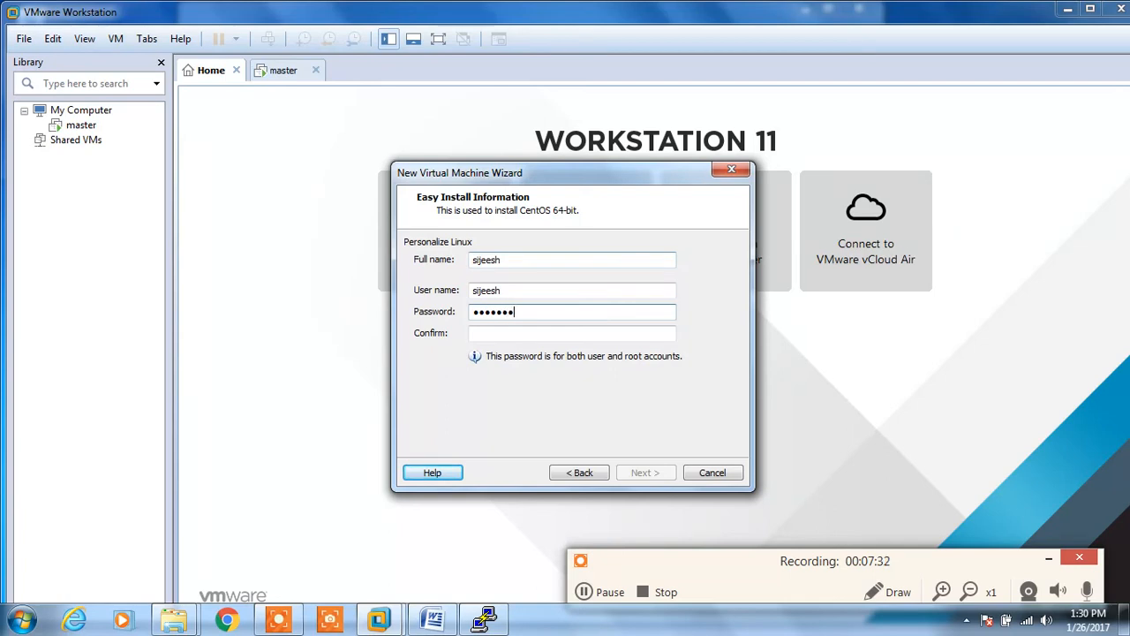
key(Tab)
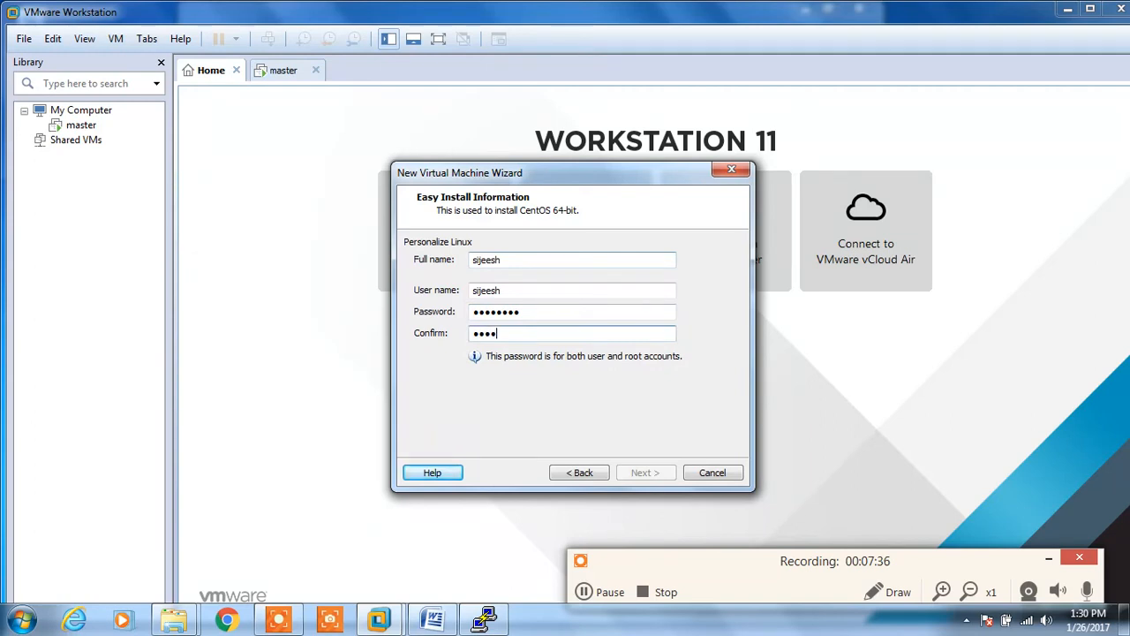
text(••••)
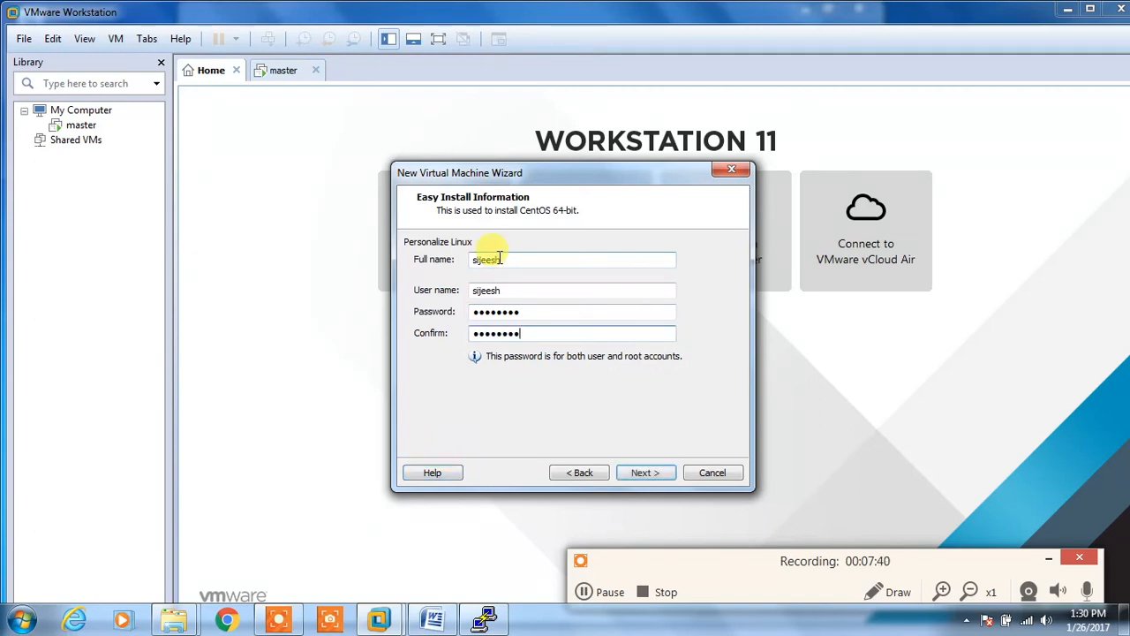
click(641, 472)
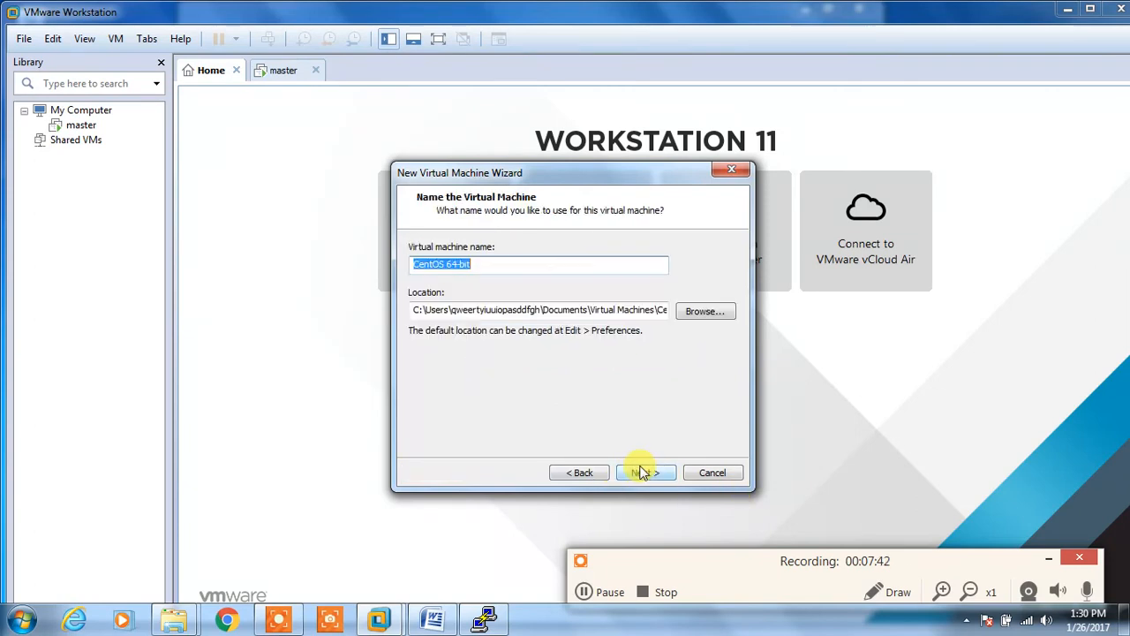
Step: Browse for a location and expand the folder tree to C:\sij_data\VMs\HDP_Cluster
click(704, 312)
drag(680, 309, 674, 365)
click(481, 348)
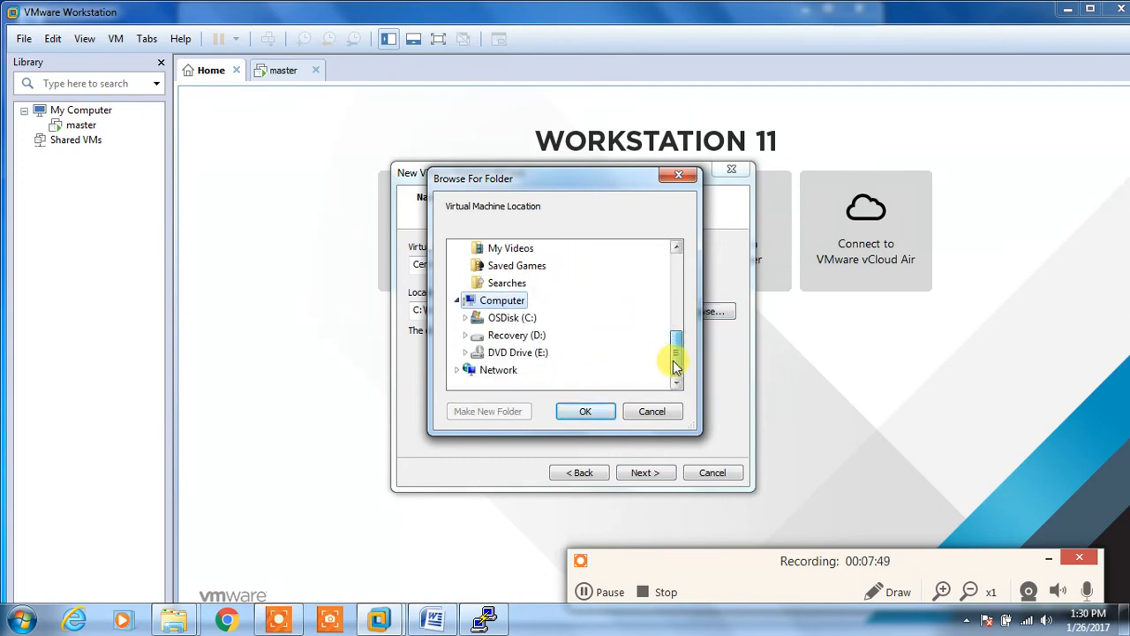
click(510, 319)
drag(677, 308, 677, 347)
click(524, 341)
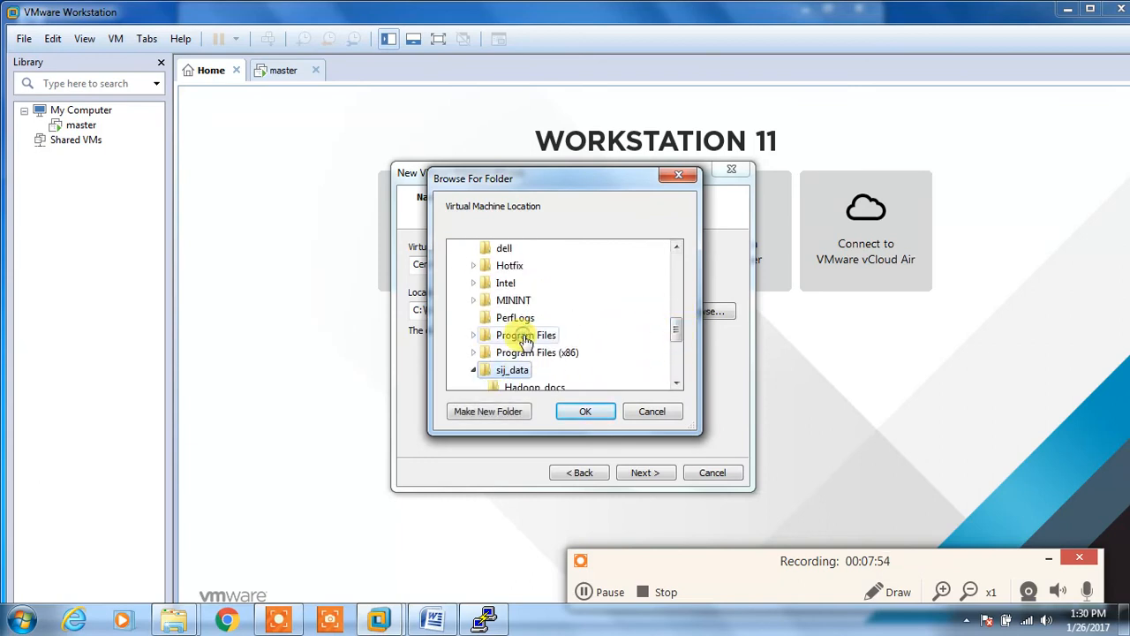
scroll(680, 353, down, 1)
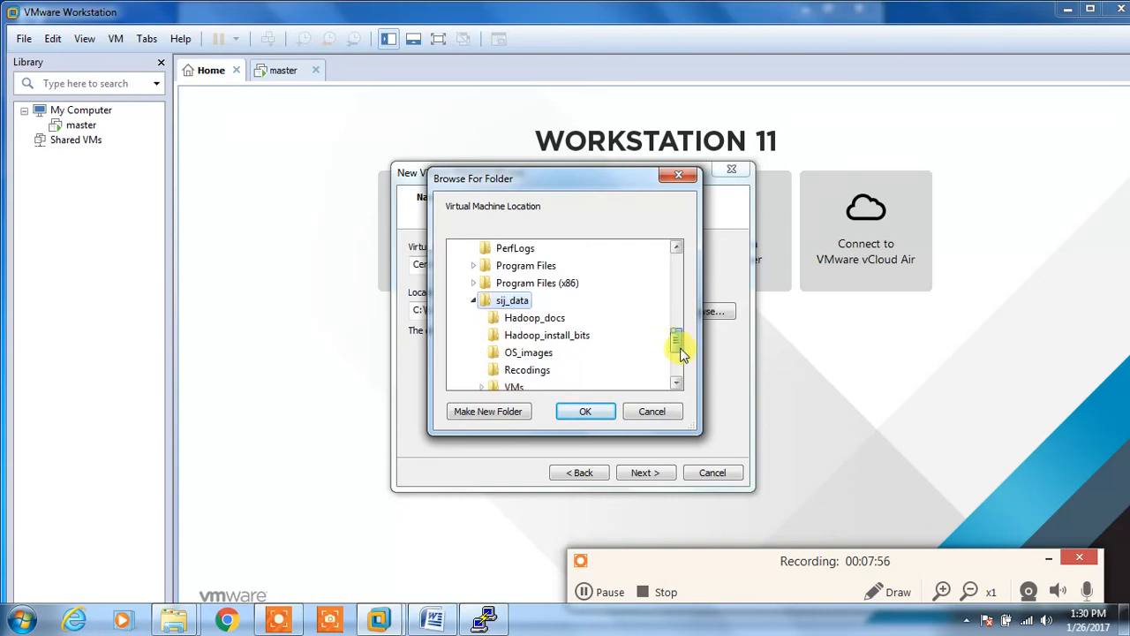
scroll(676, 355, down, 2)
click(507, 285)
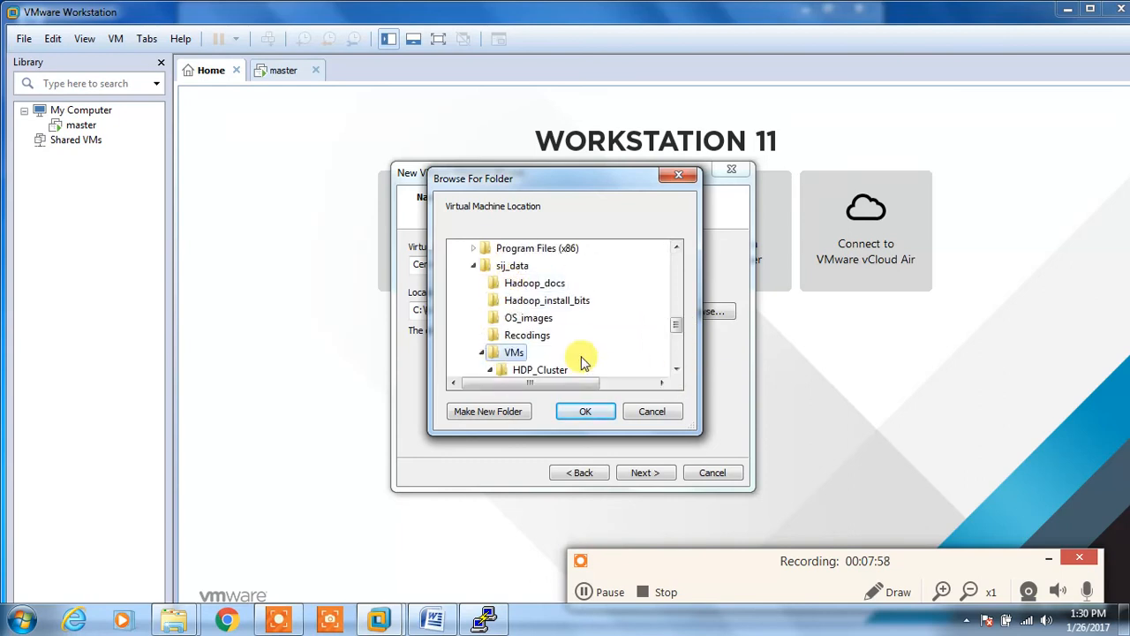
click(547, 370)
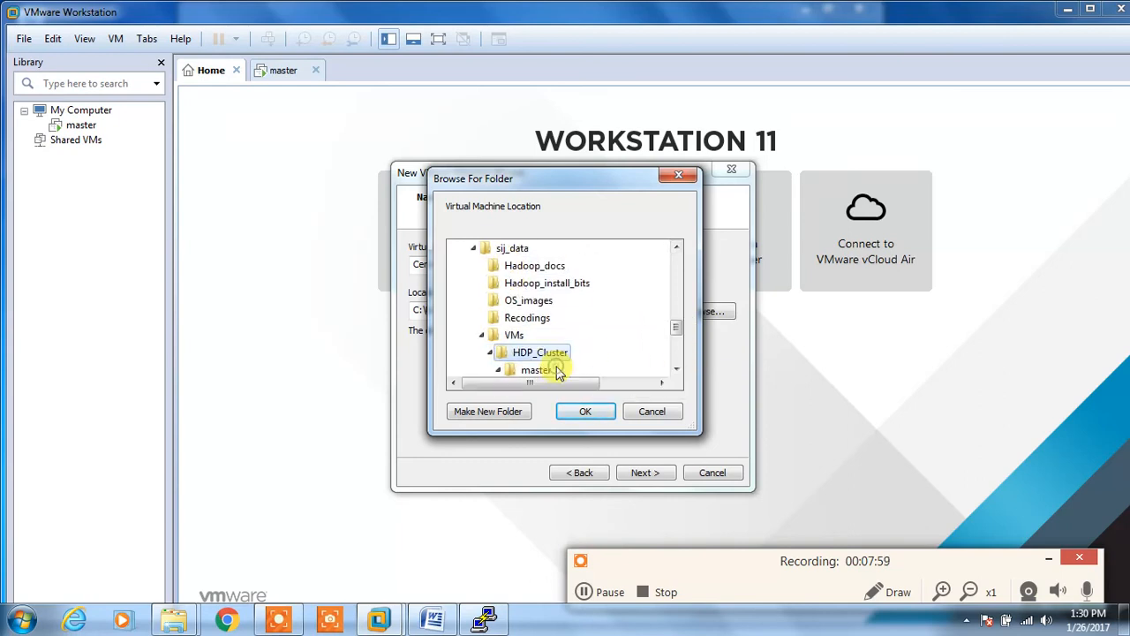
Step: Create a node1 folder inside HDP_Cluster and use it as the VM location
click(489, 411)
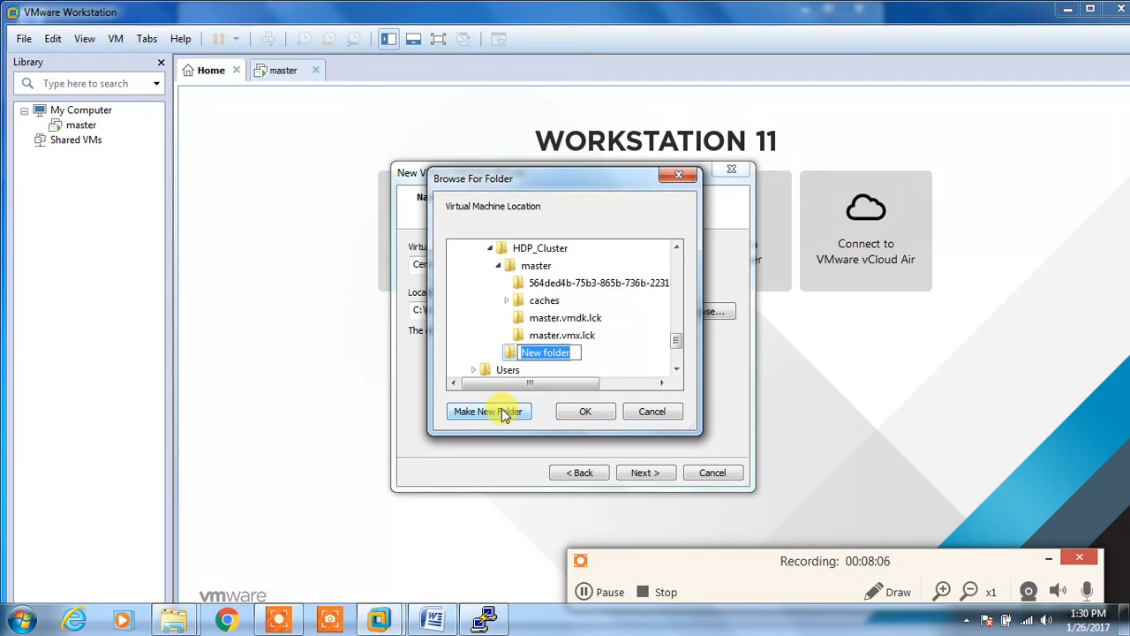
text(noe)
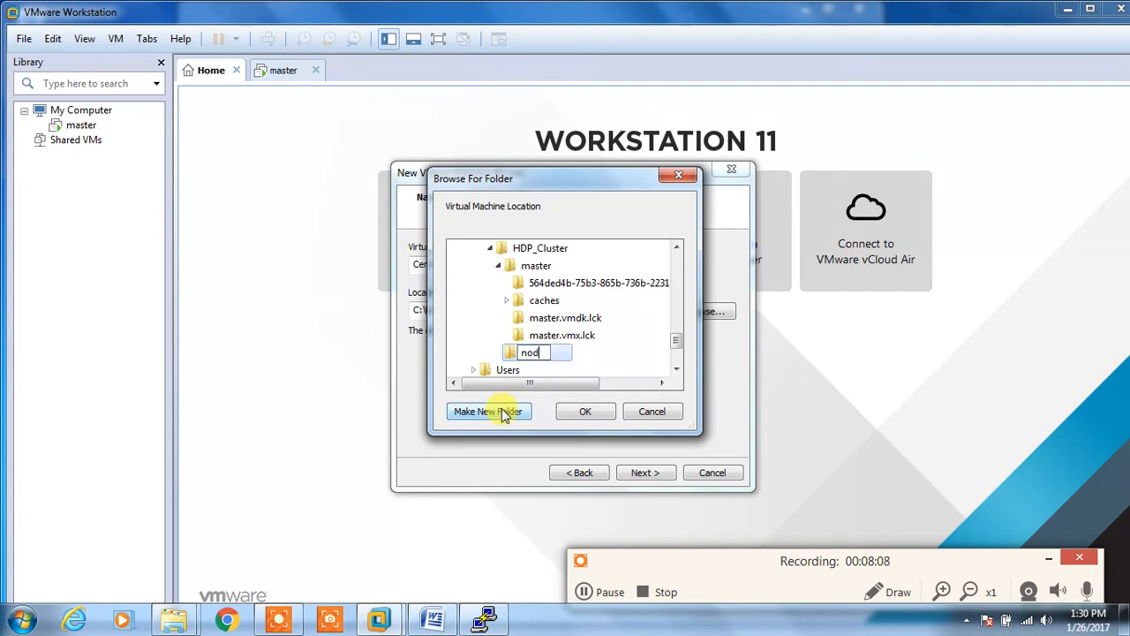
click(572, 411)
drag(413, 264, 492, 263)
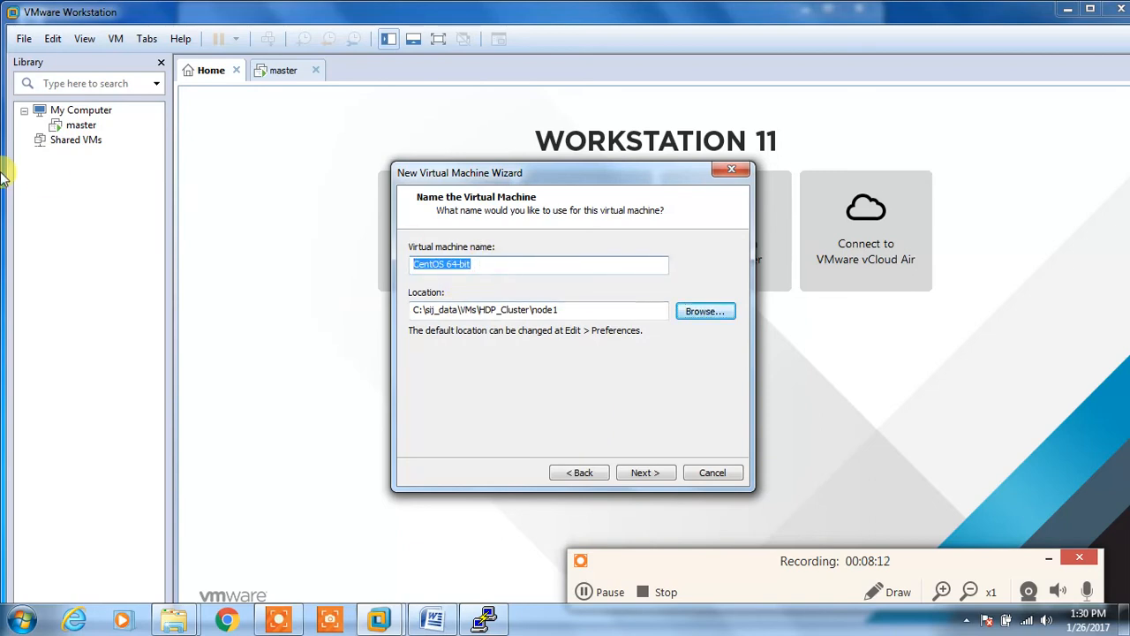
Step: Name the VM node1, keep one processor, and set memory to 4096 MB
text(node1)
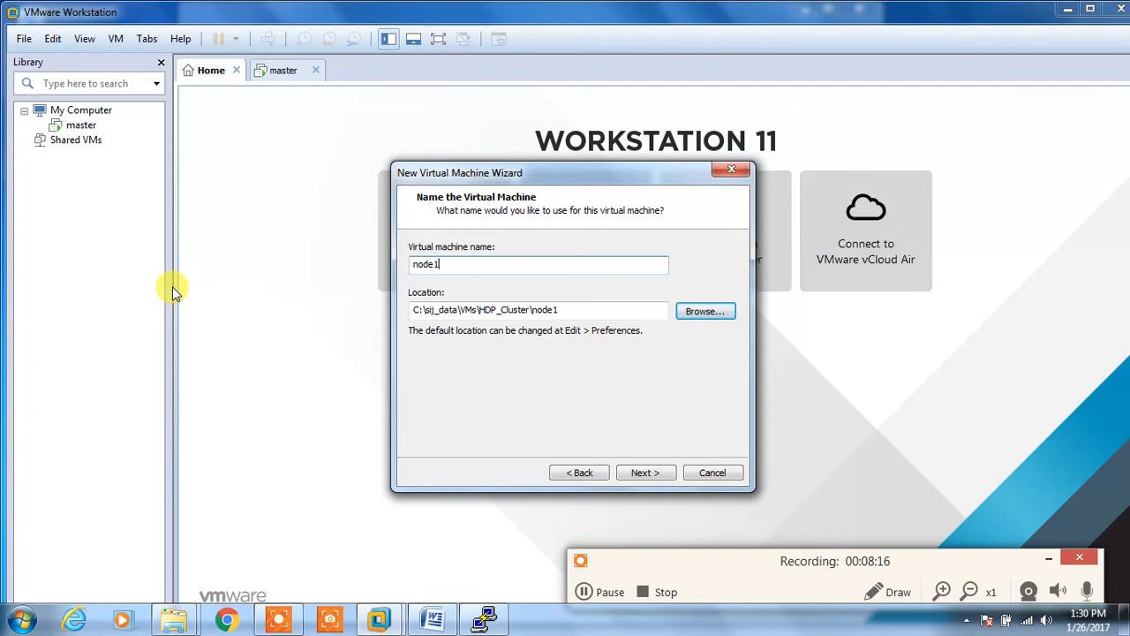
click(662, 472)
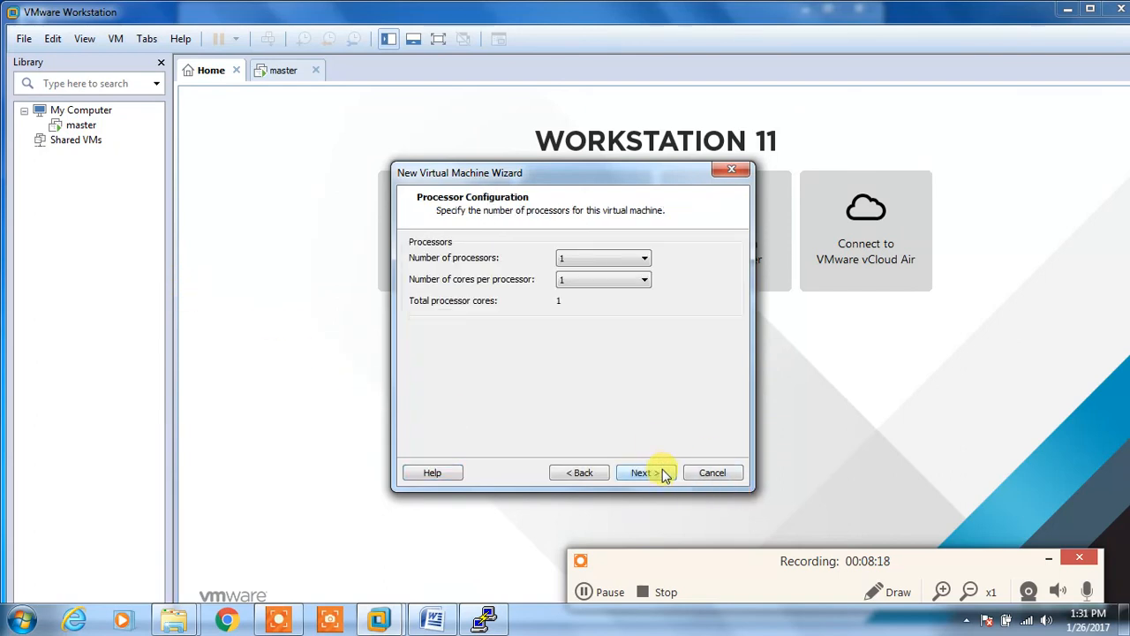
click(663, 474)
drag(455, 349, 456, 318)
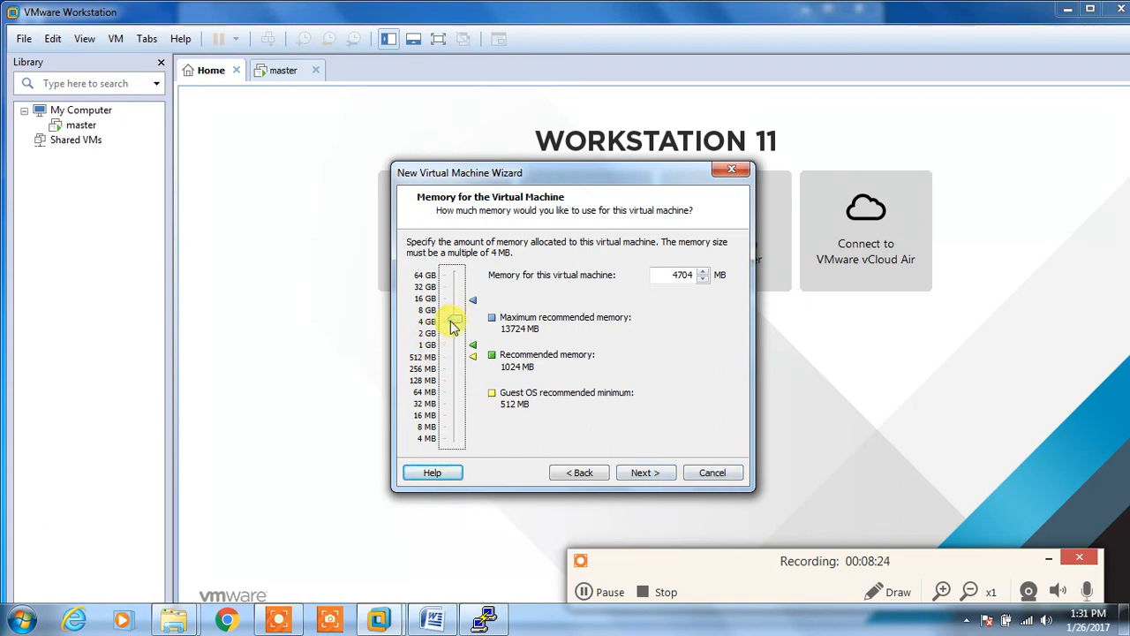
drag(455, 327, 454, 321)
Step: Keep NAT networking and a new SCSI disk, and set disk capacity to 40 GB
click(652, 477)
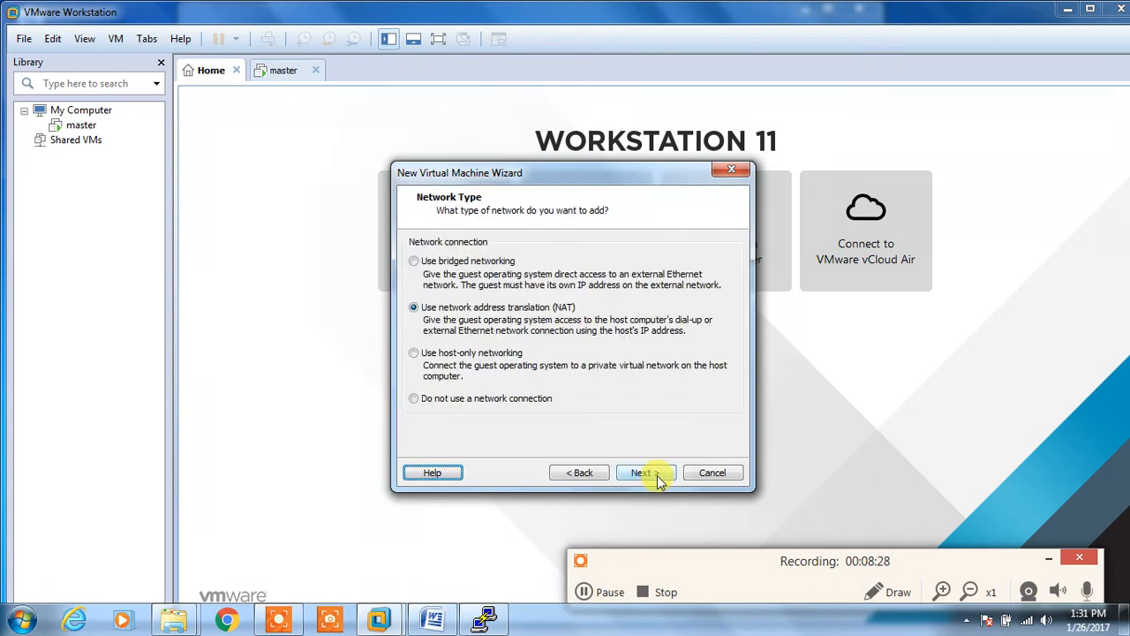
click(657, 475)
click(657, 475)
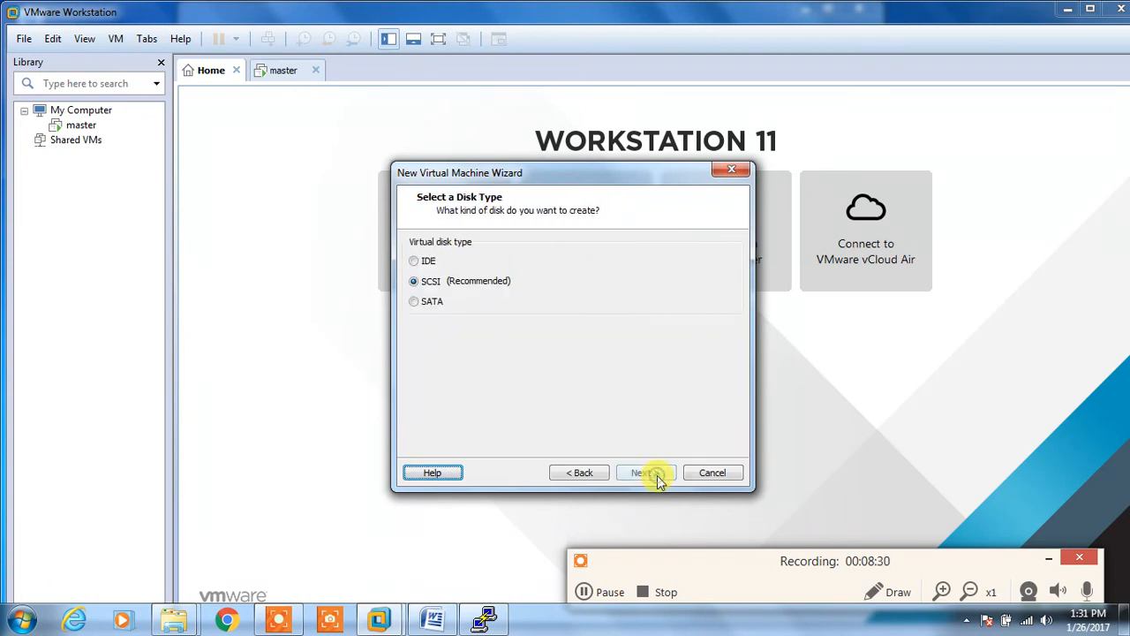
click(656, 475)
click(657, 475)
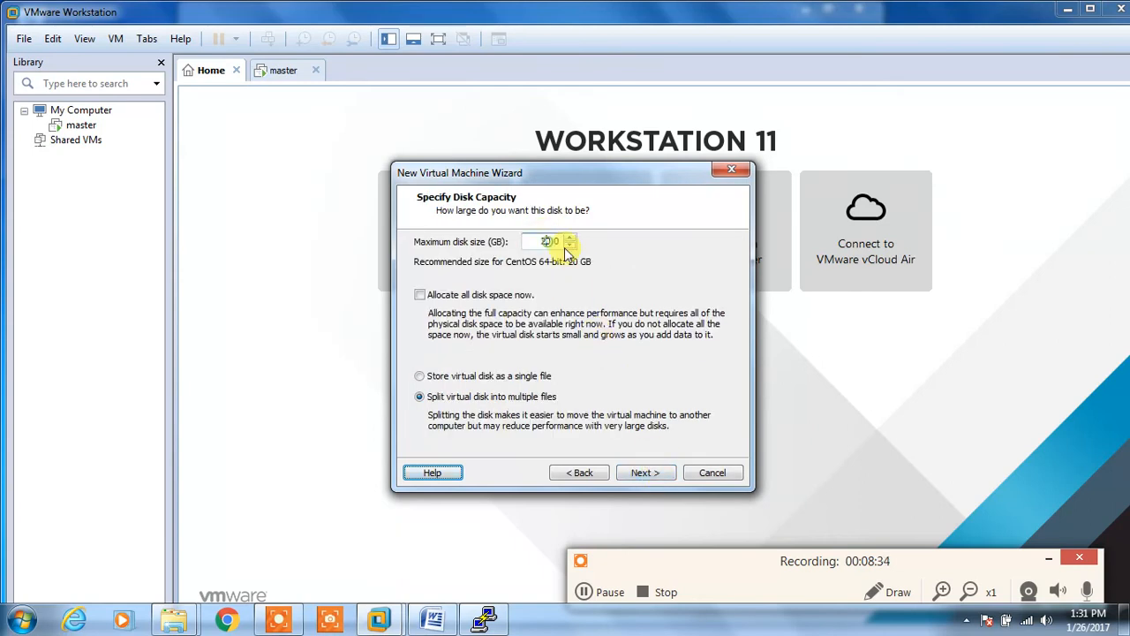
key(BackSpace)
text(4)
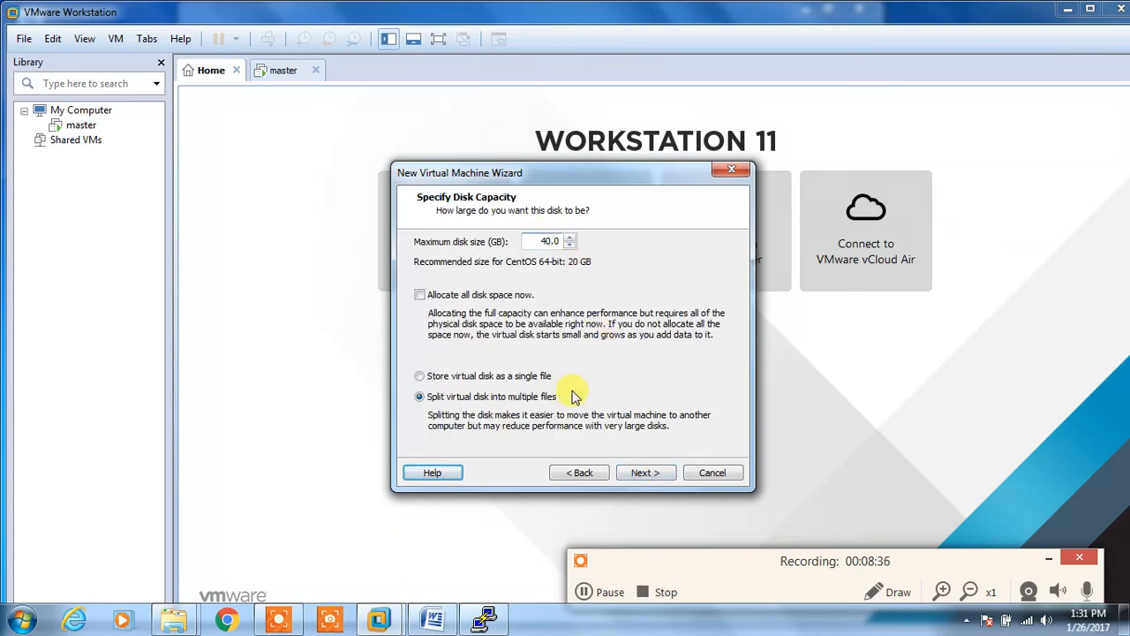
click(643, 473)
click(642, 472)
Step: Finish the wizard so node1 is created and powered on
click(641, 471)
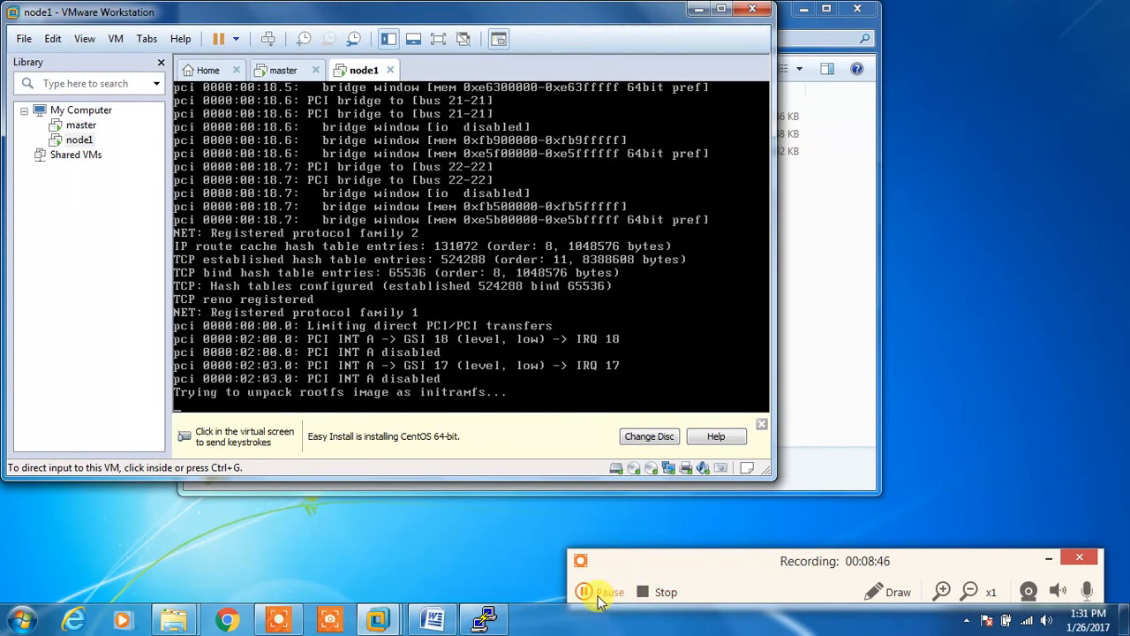
click(584, 592)
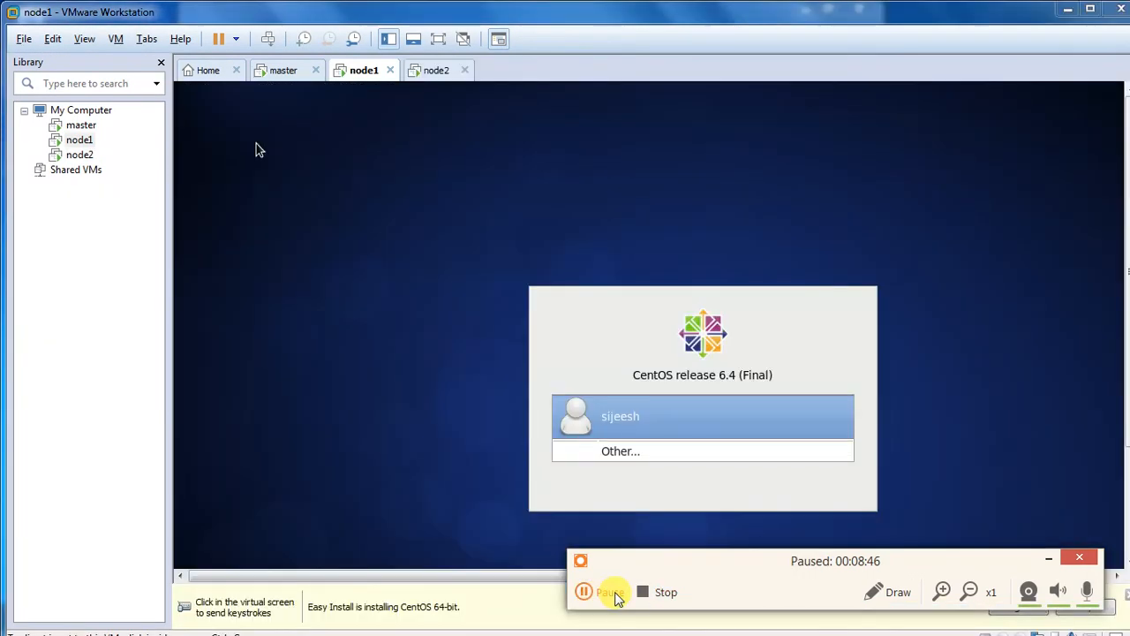
click(583, 592)
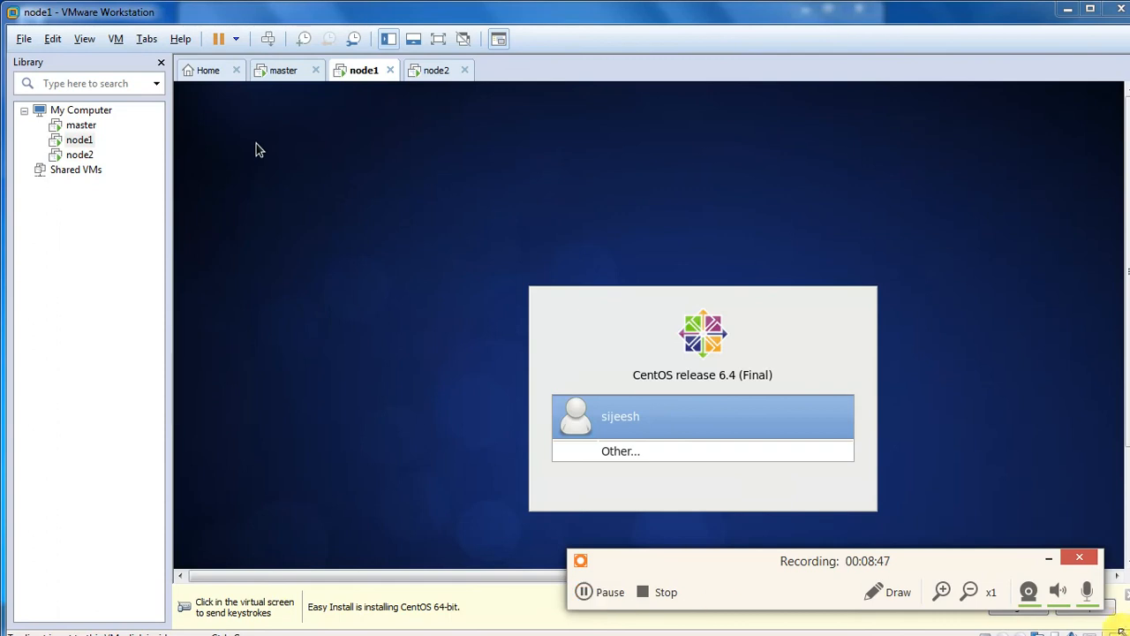
click(1048, 558)
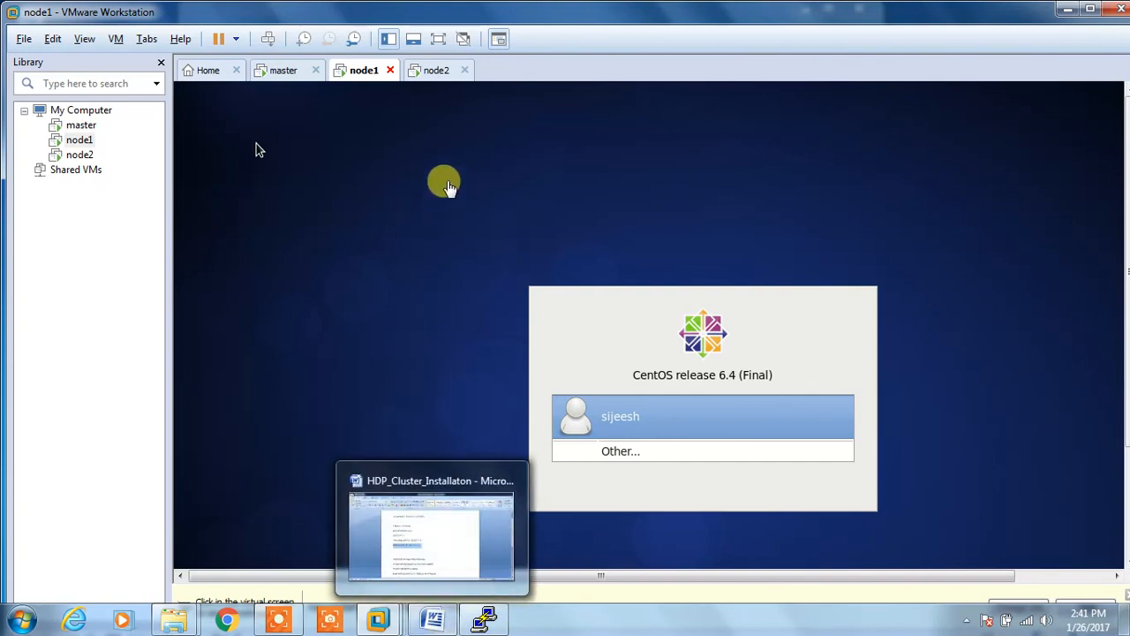
Step: Switch between node2 and node1, then select the user account at node1's CentOS login
click(431, 69)
click(353, 75)
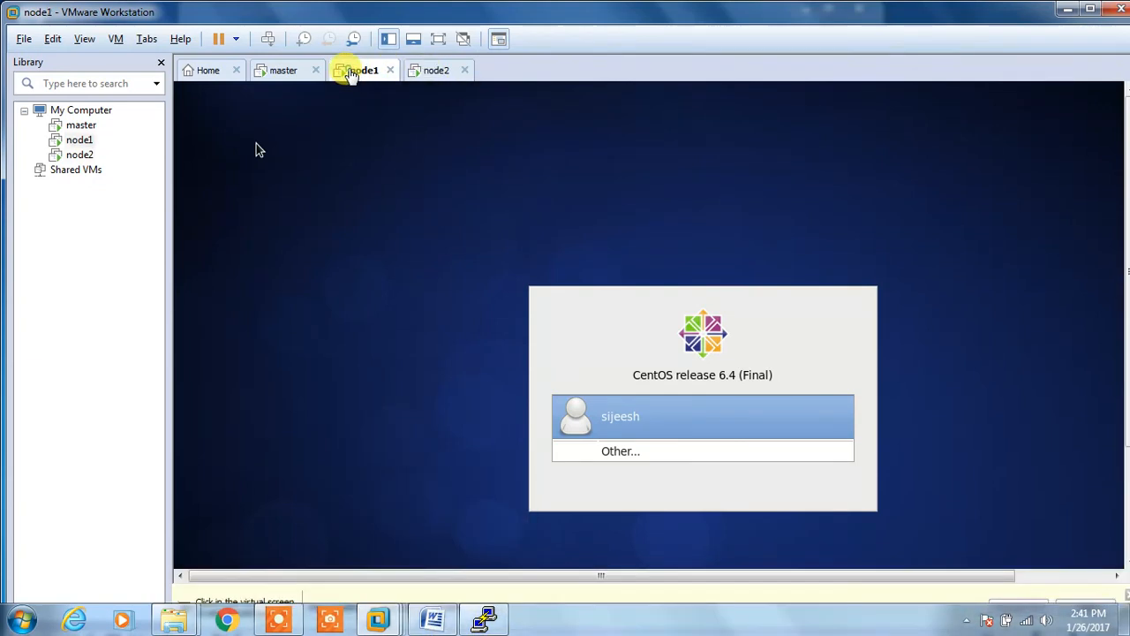
click(600, 413)
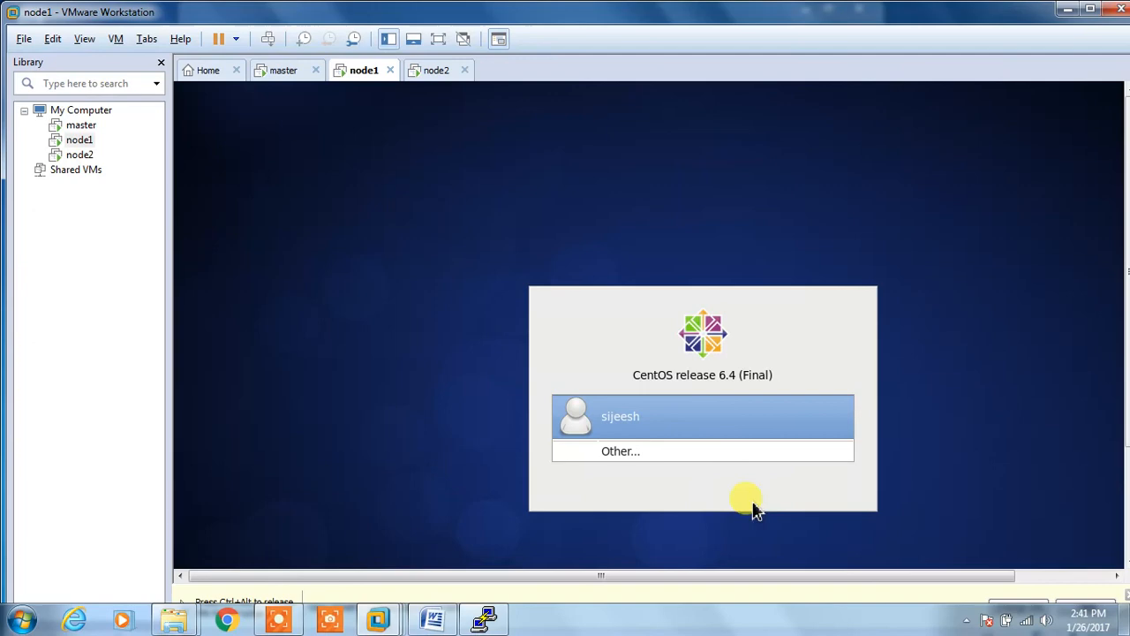
click(633, 400)
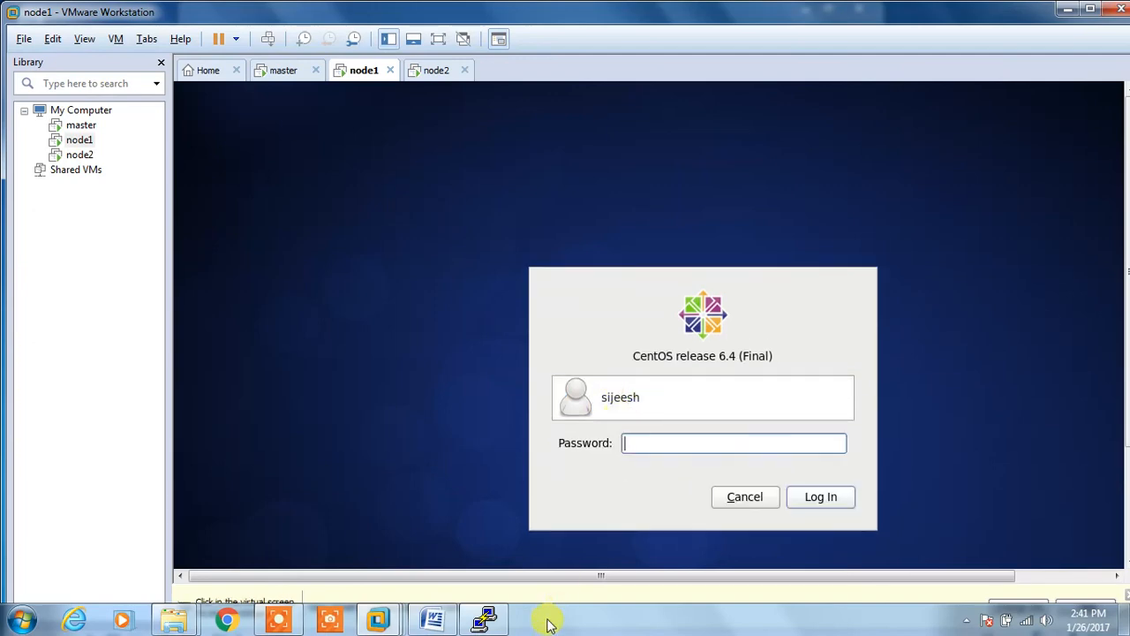
click(436, 615)
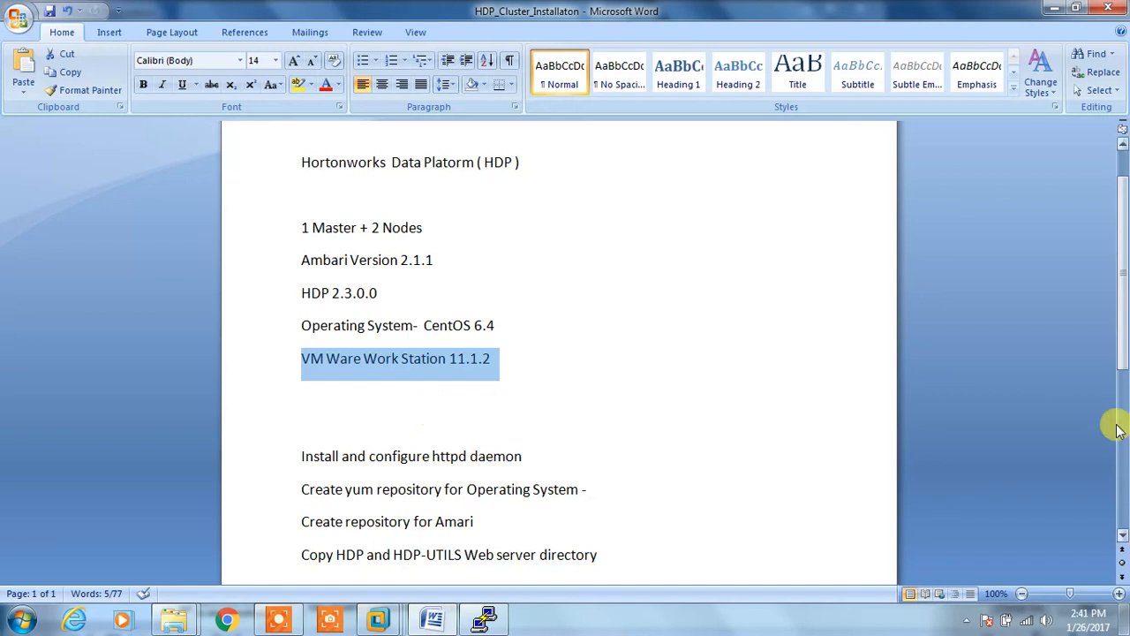
drag(1122, 353, 1123, 389)
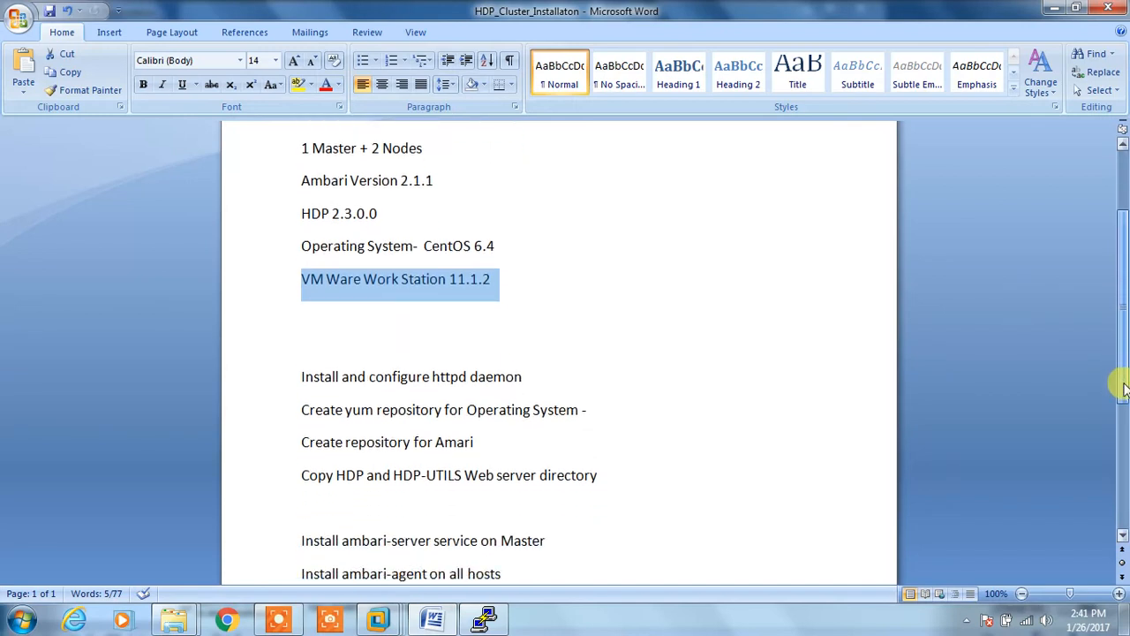
mouse_move(279, 615)
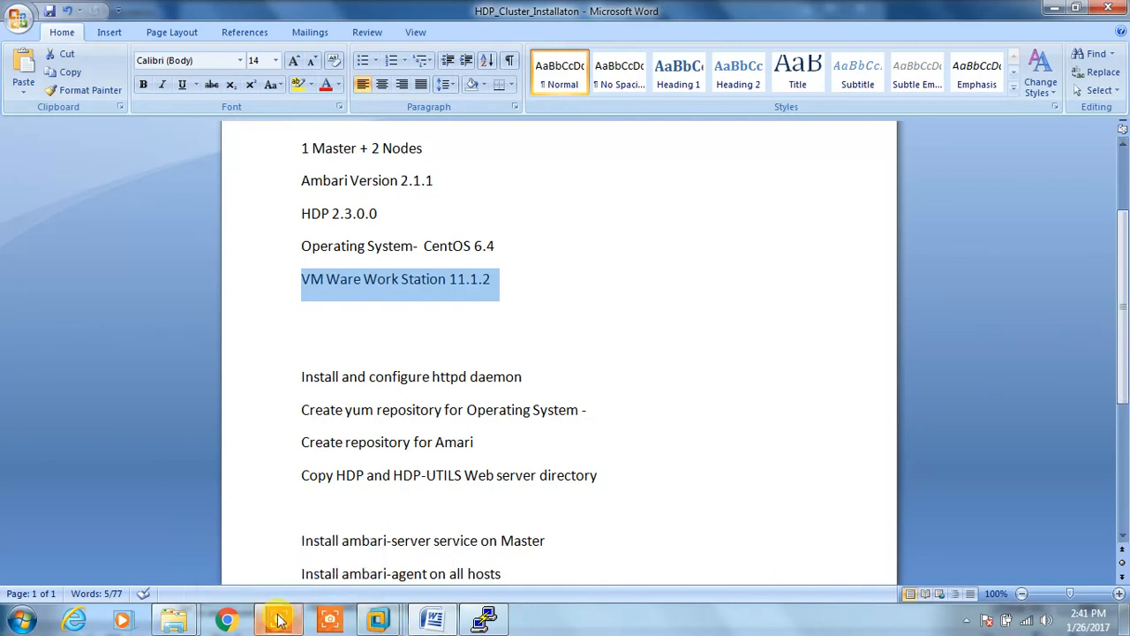
click(278, 618)
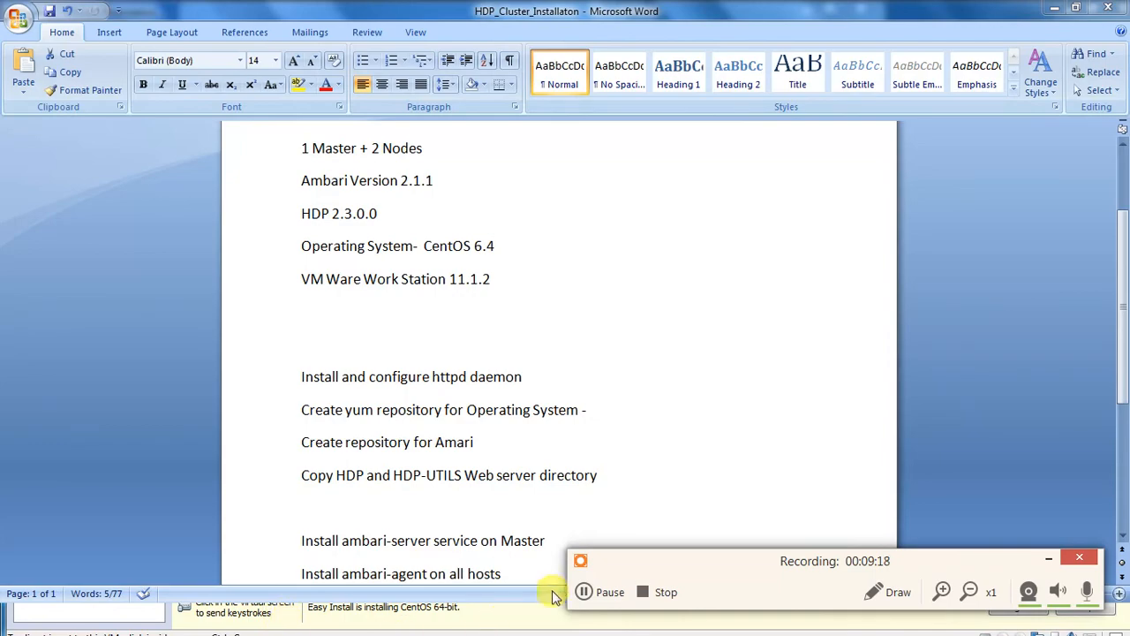
click(586, 592)
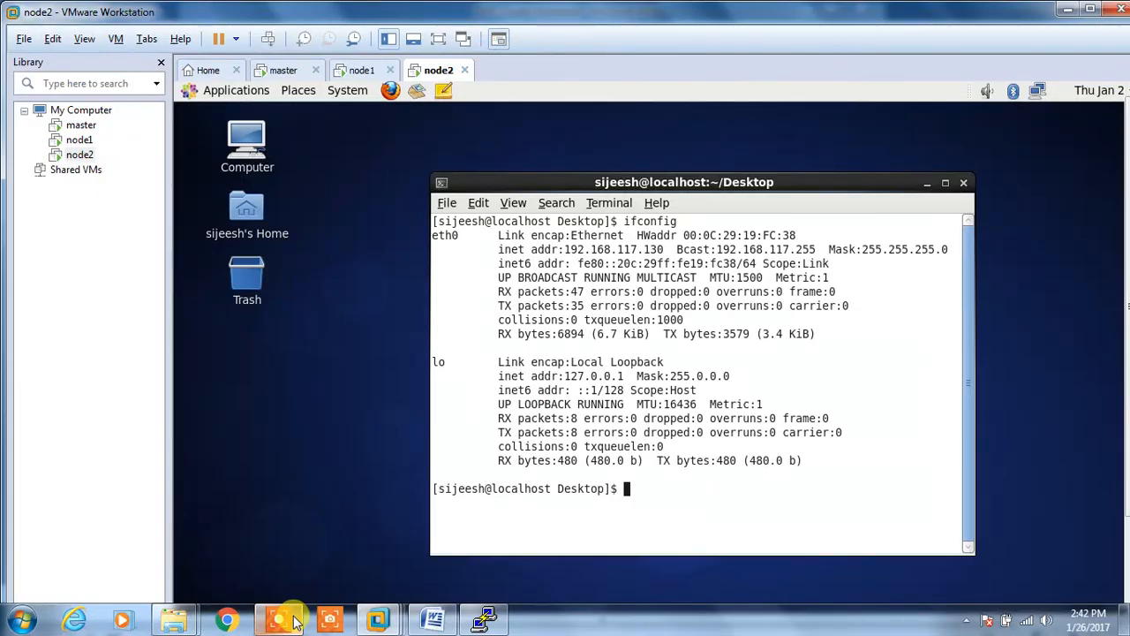
Step: Read node1's inet addr 192.168.117.129 and compare it with node2's 192.168.117.130
click(294, 621)
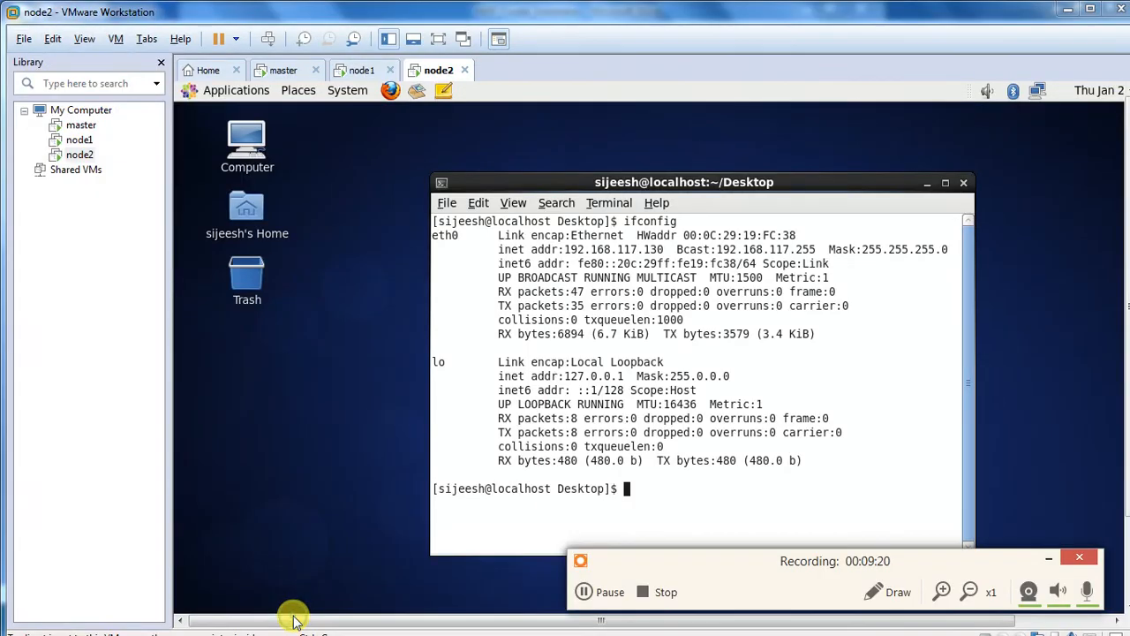
click(1048, 558)
click(344, 69)
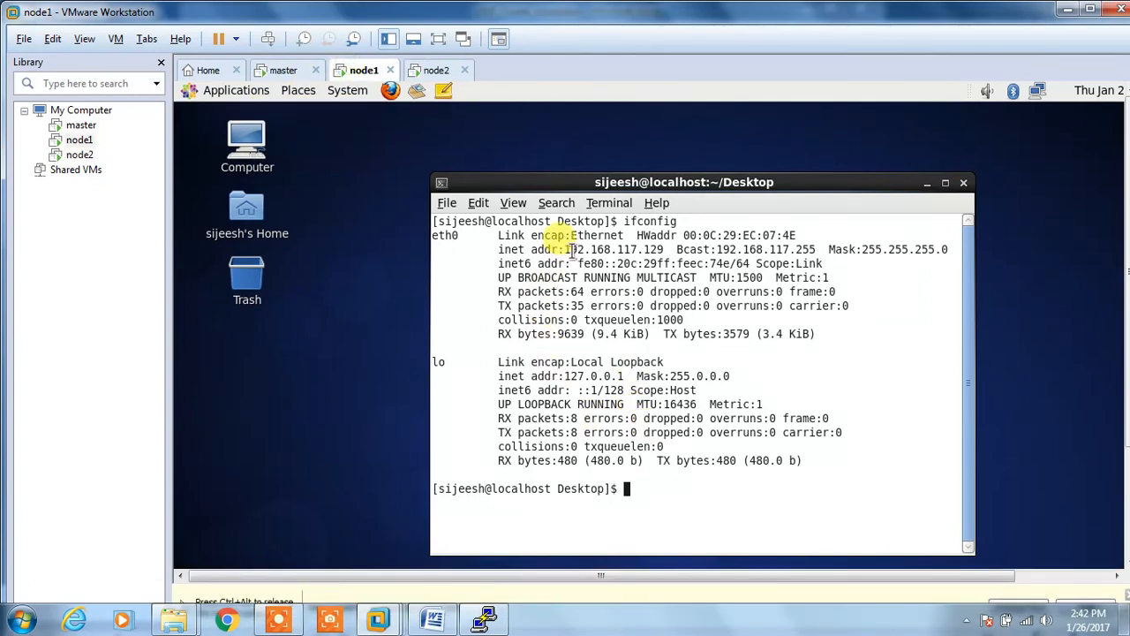
drag(565, 250, 683, 263)
click(441, 71)
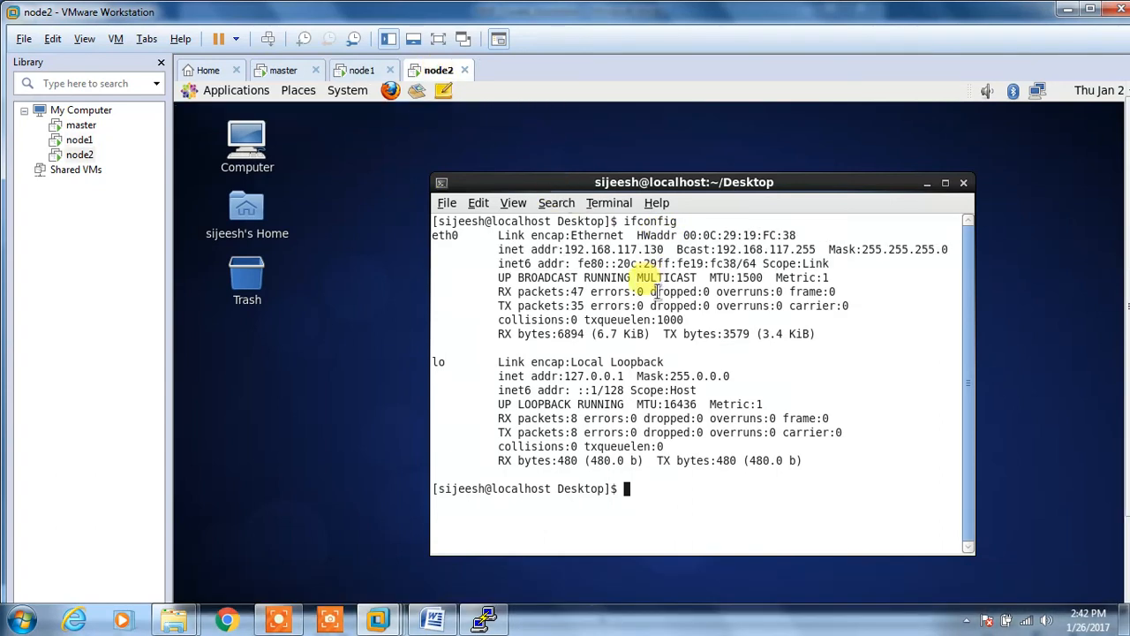
Step: Start a new PuTTY session configuration and place it beside the ifconfig output
click(476, 616)
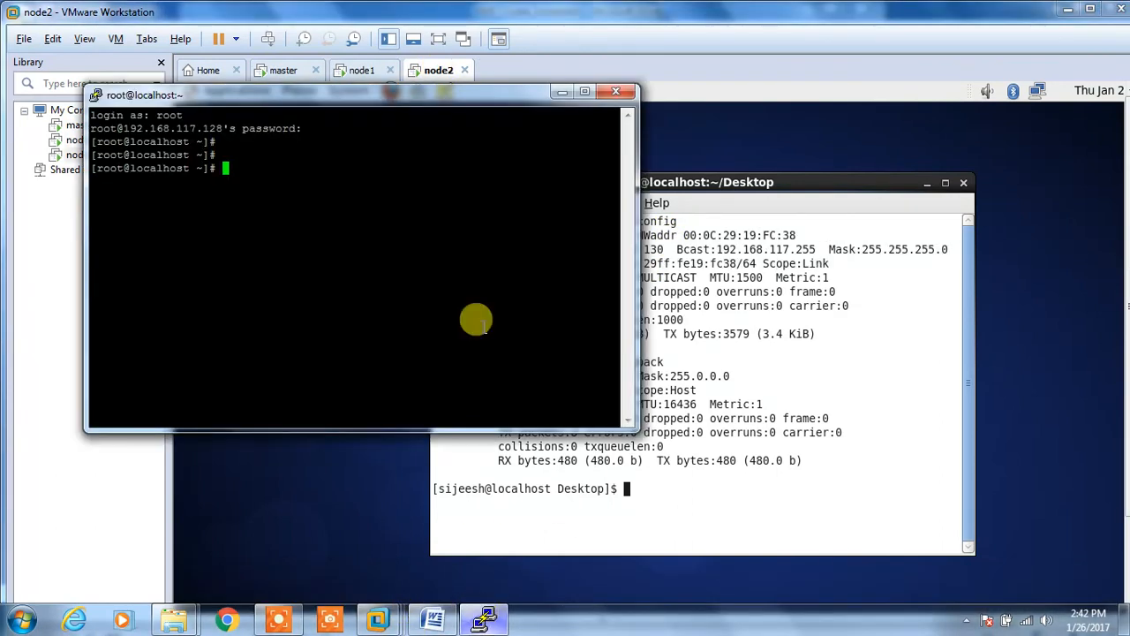
right_click(301, 95)
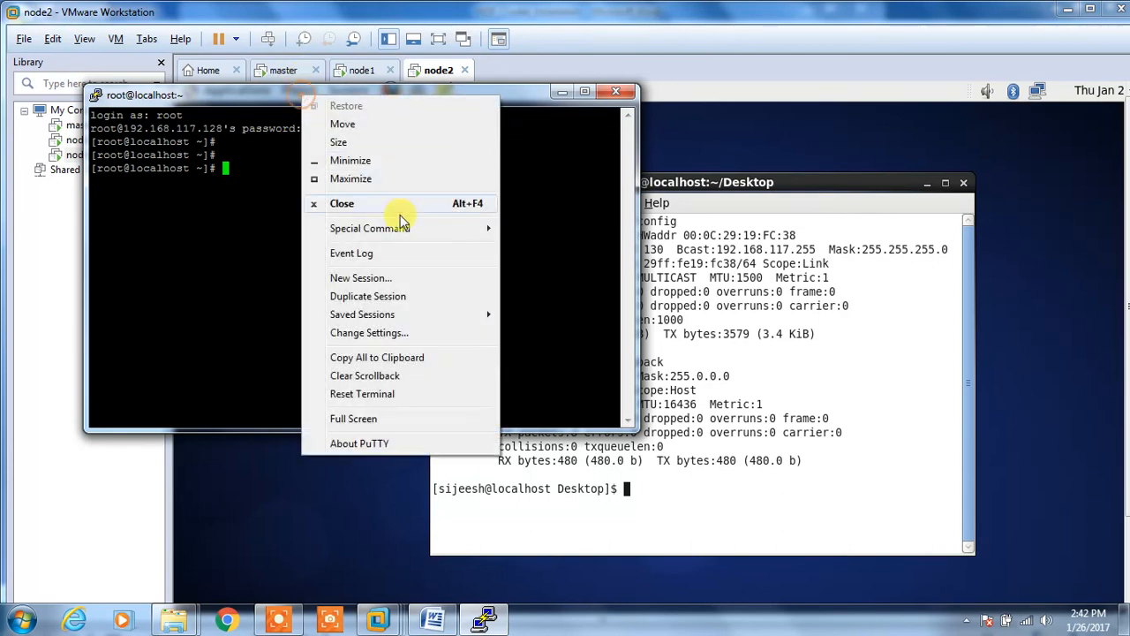
click(386, 281)
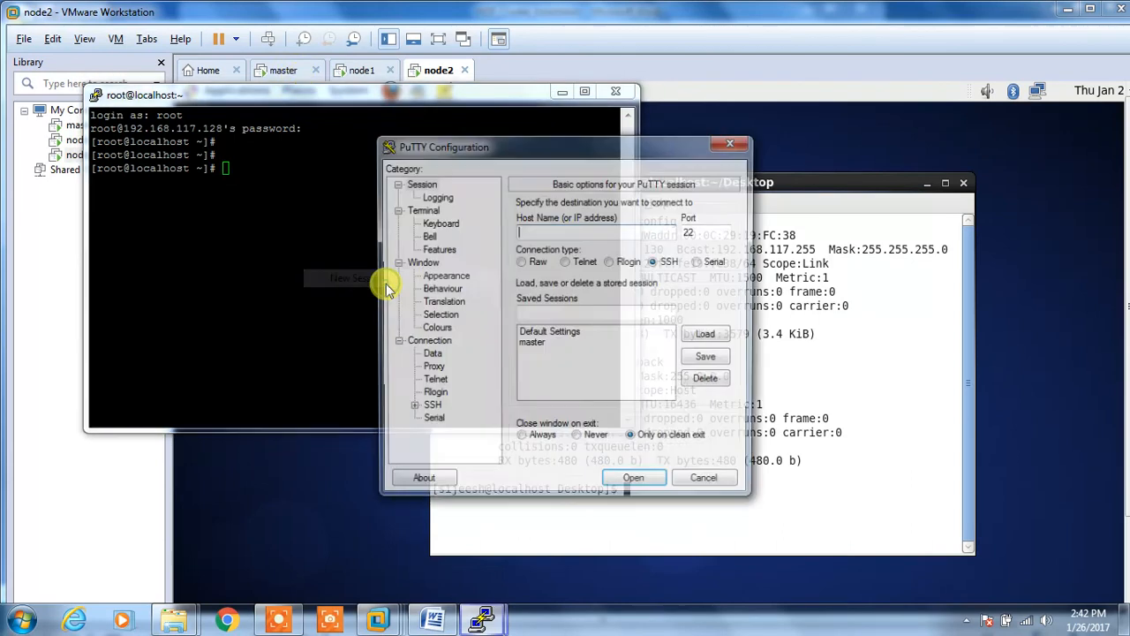
click(566, 96)
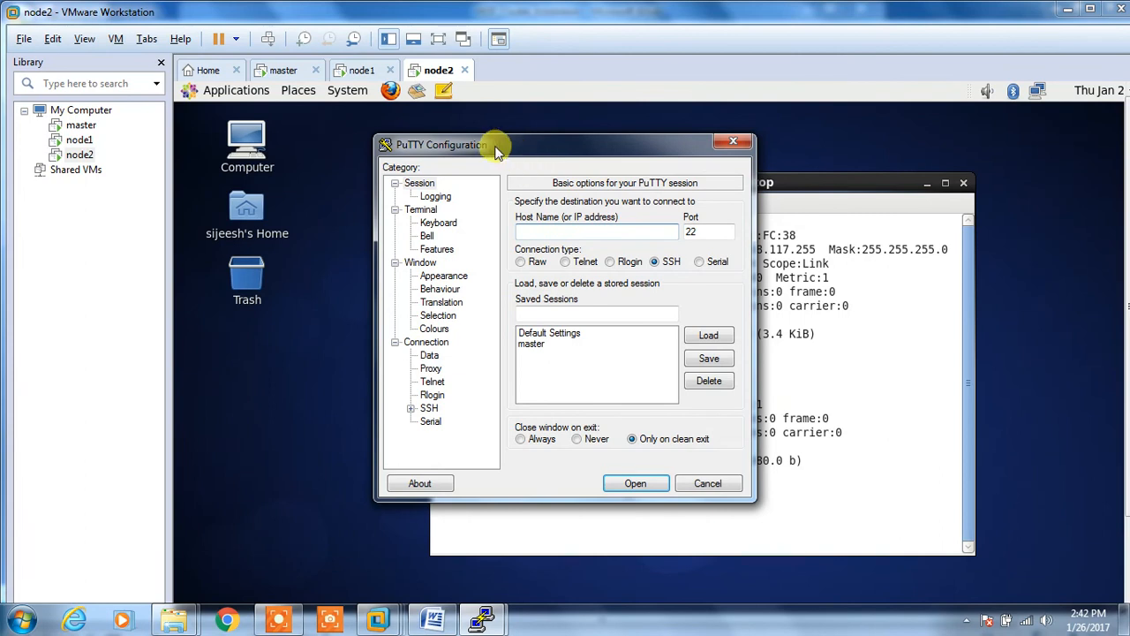
drag(497, 146, 763, 269)
Step: Save a PuTTY session named node1 for host 192.168.117.129
text(192.168.117.129)
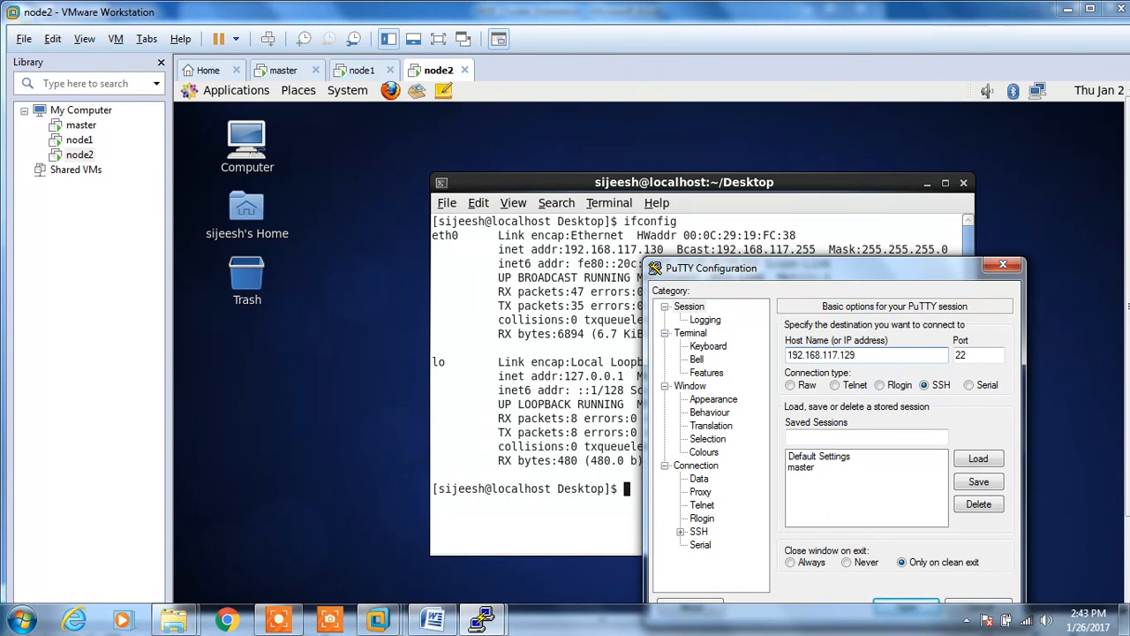
click(854, 436)
text(node1)
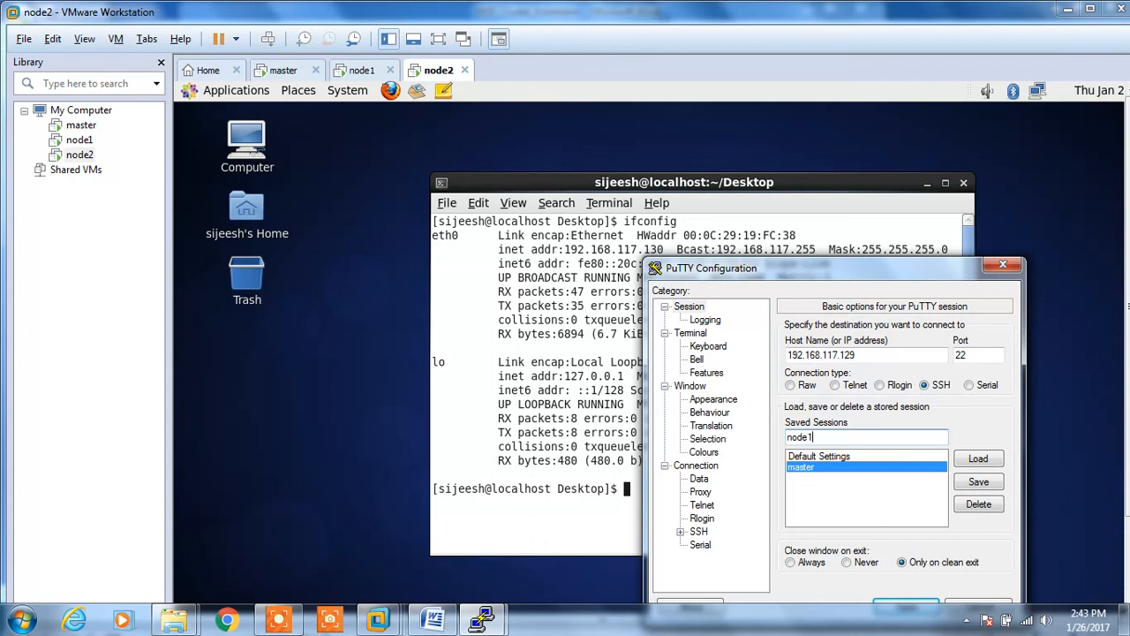
click(982, 484)
click(874, 356)
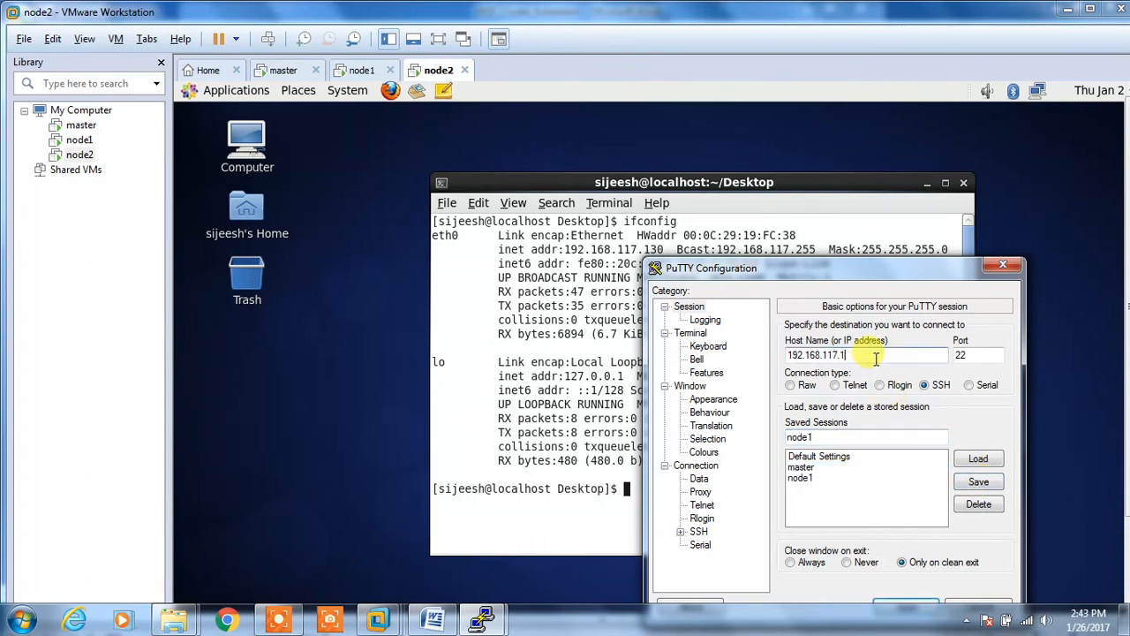